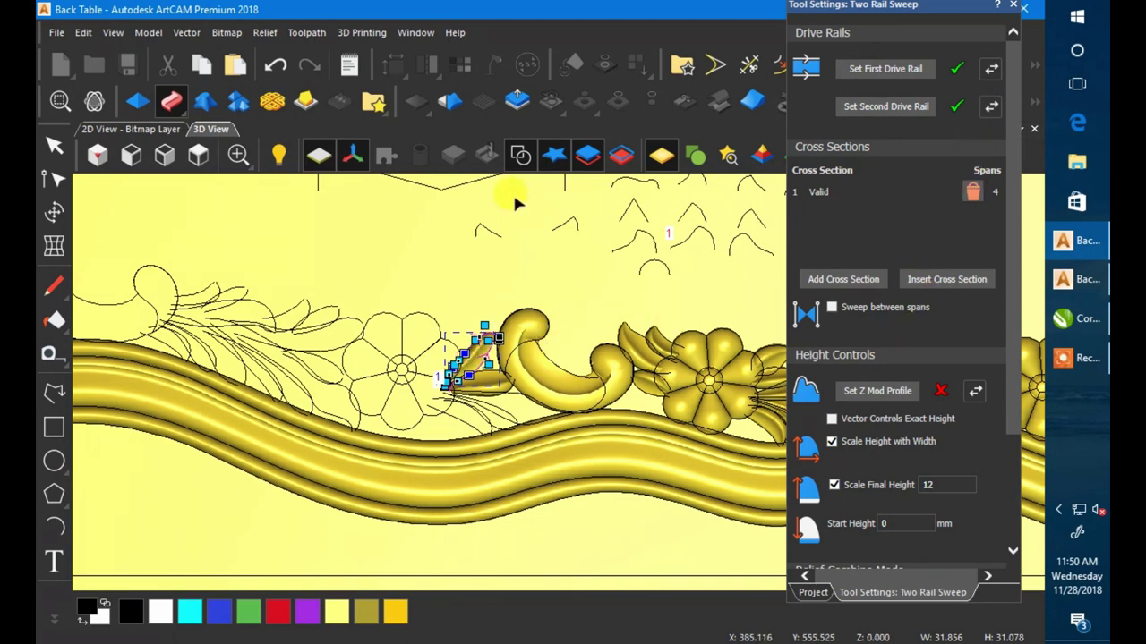
Step: Apply the two-rail sweep to the upper leaf between the unmodelled flower and the scroll, keeping a final height of 12
click(521, 156)
click(521, 157)
scroll(896, 525, down, 4)
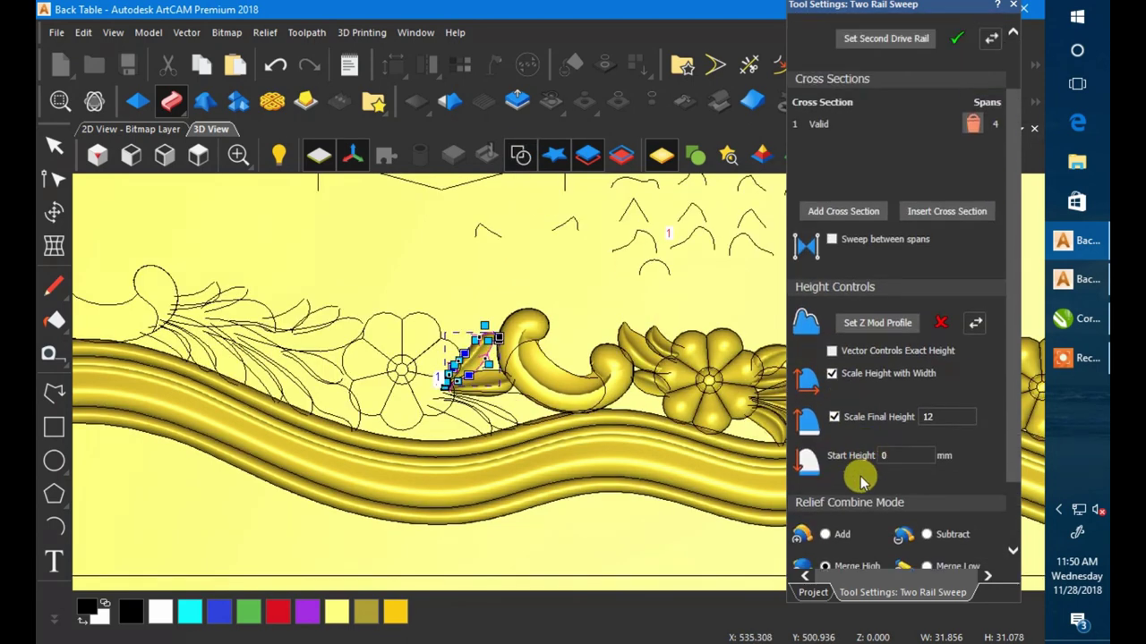
click(907, 555)
Step: Set the two curves of the long leaf below the scroll as drive rails and reverse the second rail's direction
scroll(524, 428, up, 2)
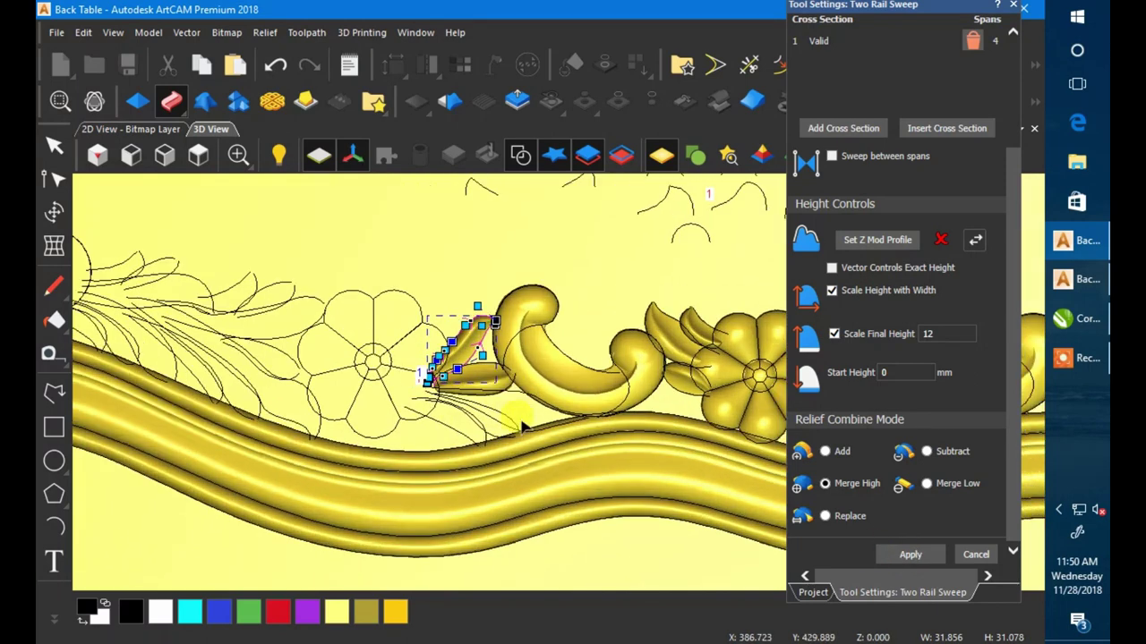
click(509, 417)
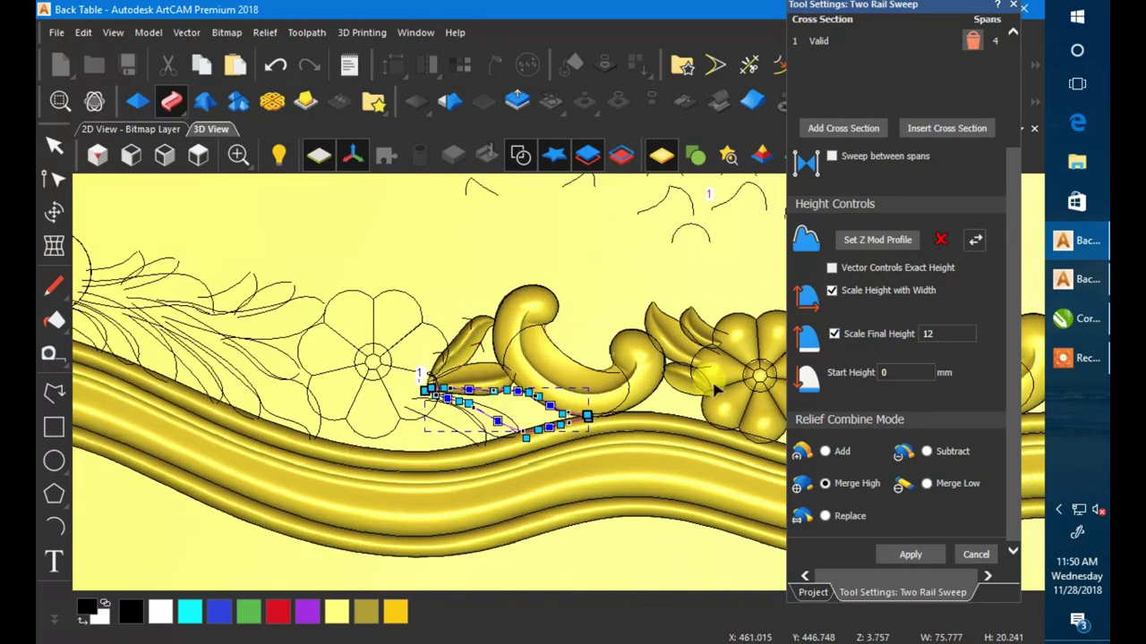
scroll(864, 269, up, 4)
click(872, 69)
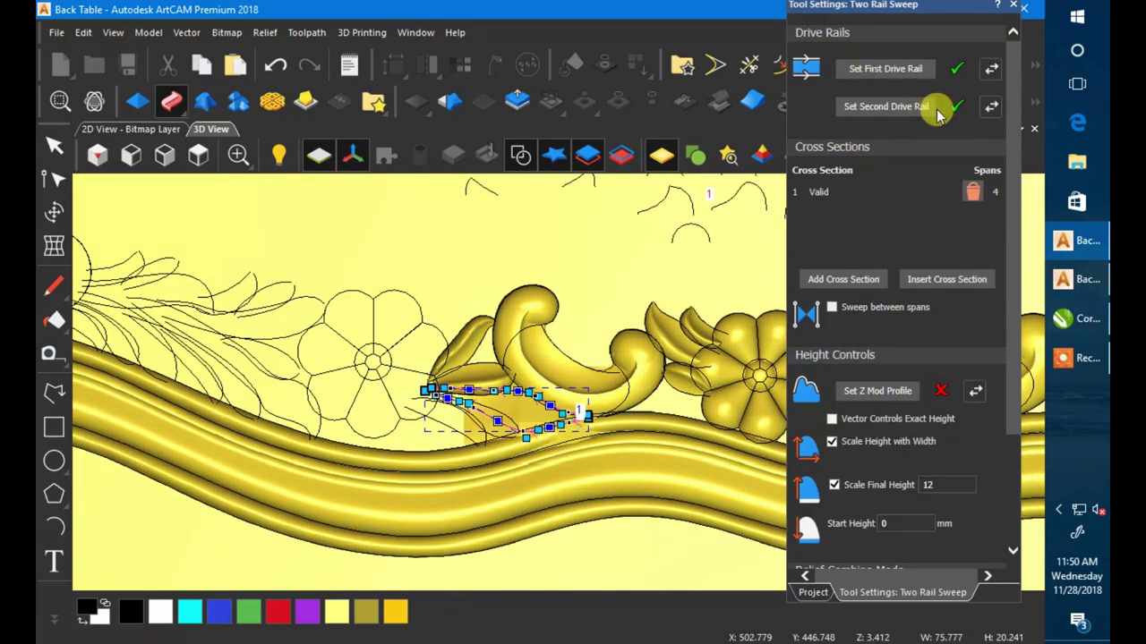
click(989, 102)
click(1001, 104)
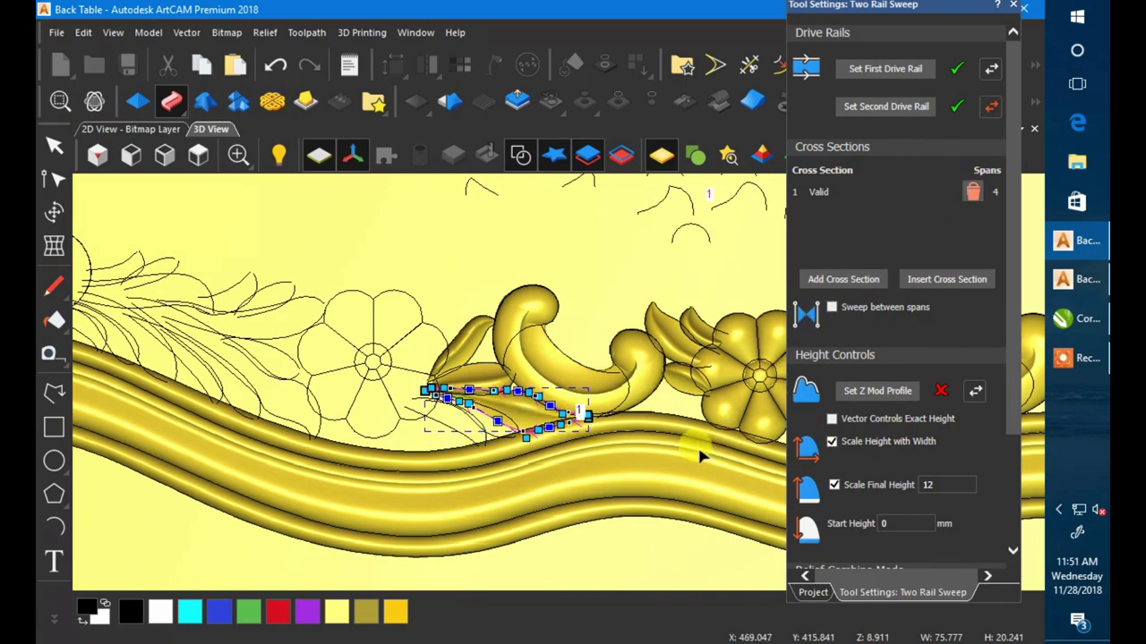
Step: Replace the long leaf's cross section with the profile in the lowest row of section curves and combine with Merge High
drag(582, 409, 584, 403)
scroll(582, 409, down, 2)
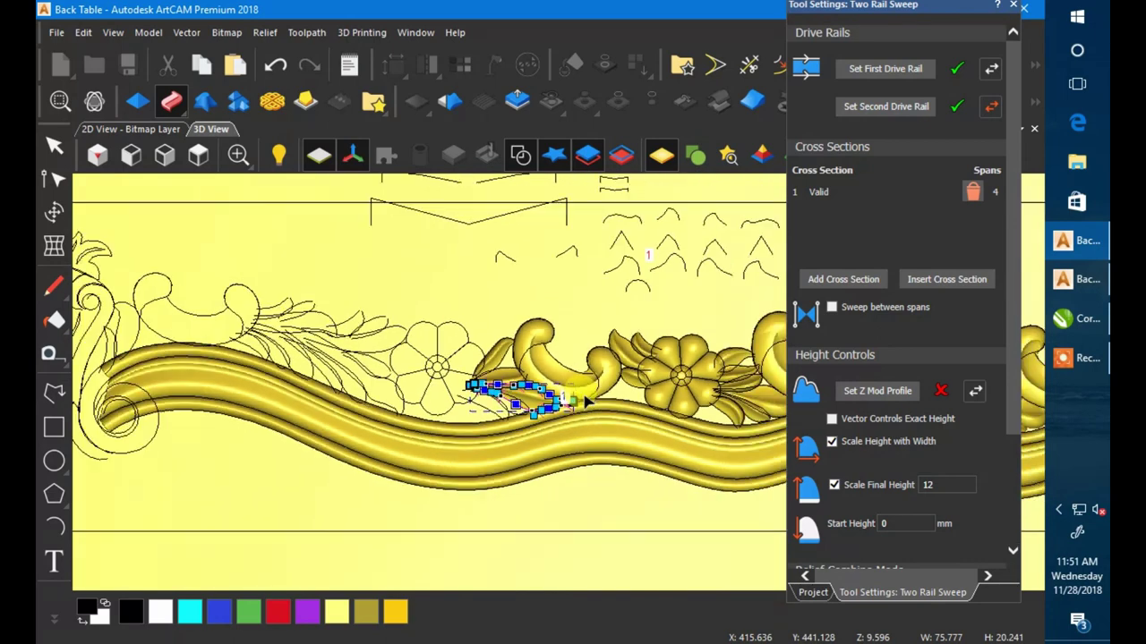
click(712, 266)
click(972, 191)
click(864, 279)
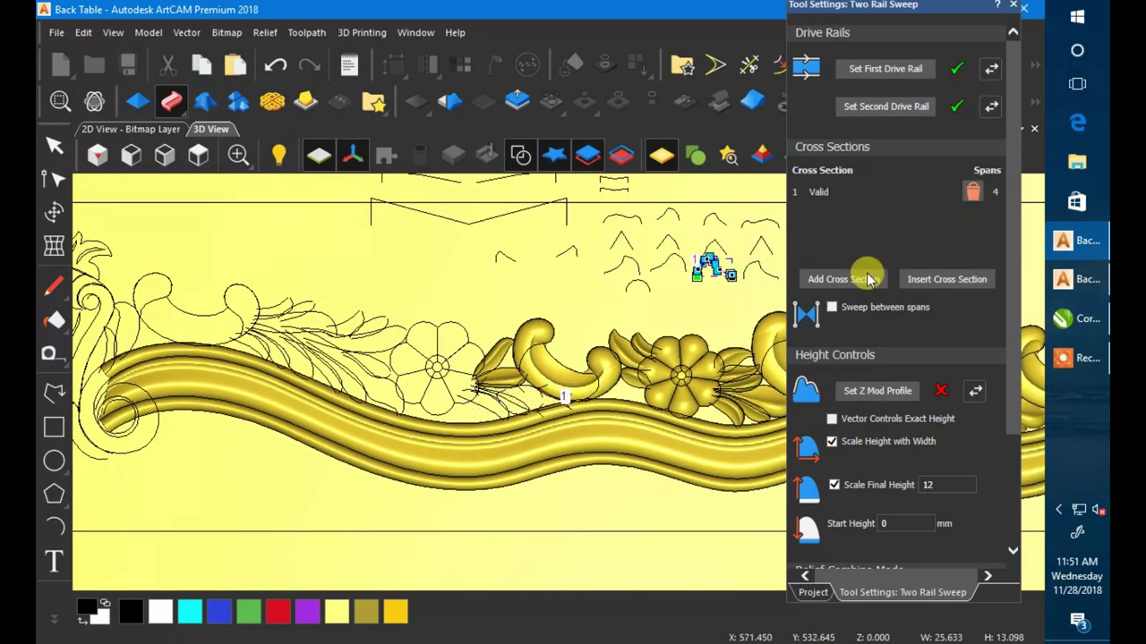
scroll(877, 325, down, 4)
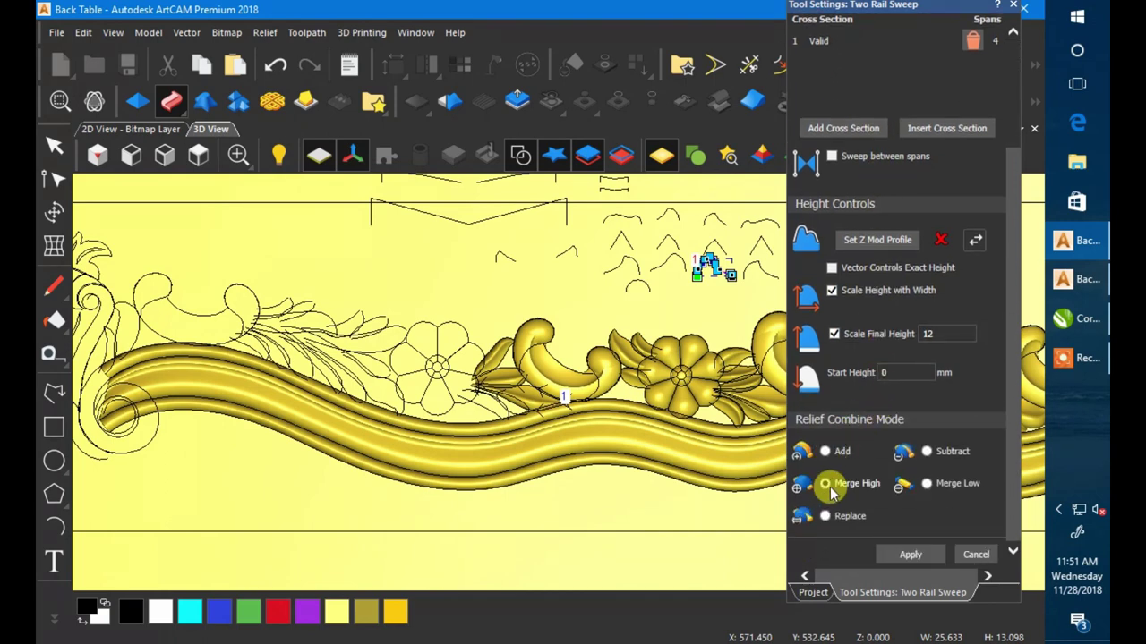
click(827, 484)
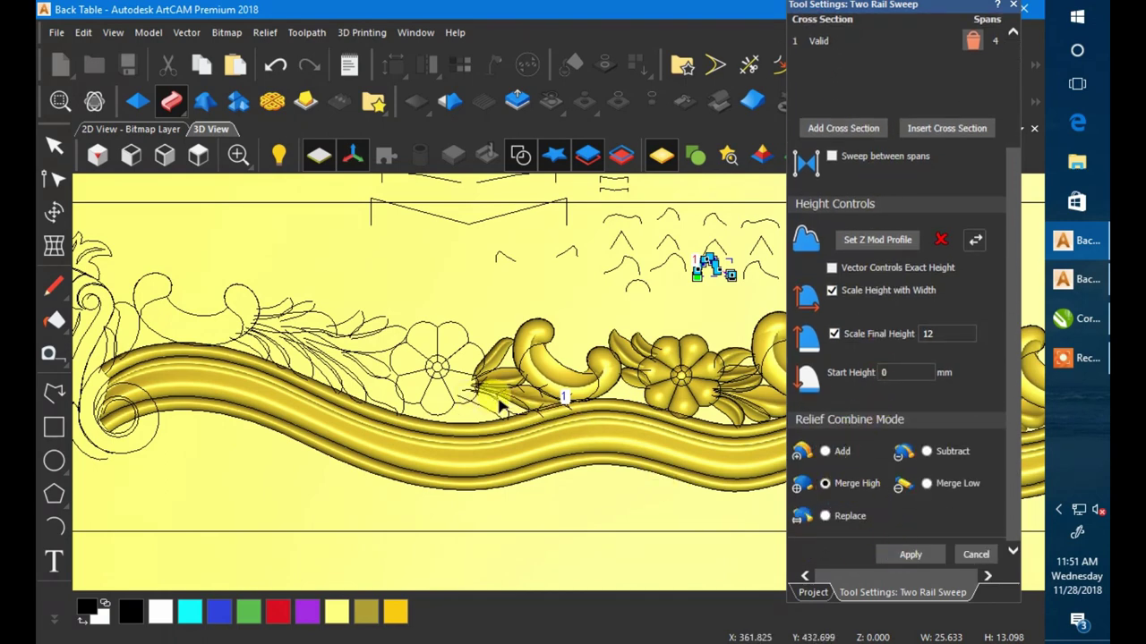
Step: Sweep the narrow leaf directly below the long leaf between its two edge curves, reversing the second rail and using Merge High
scroll(501, 407, up, 3)
click(516, 430)
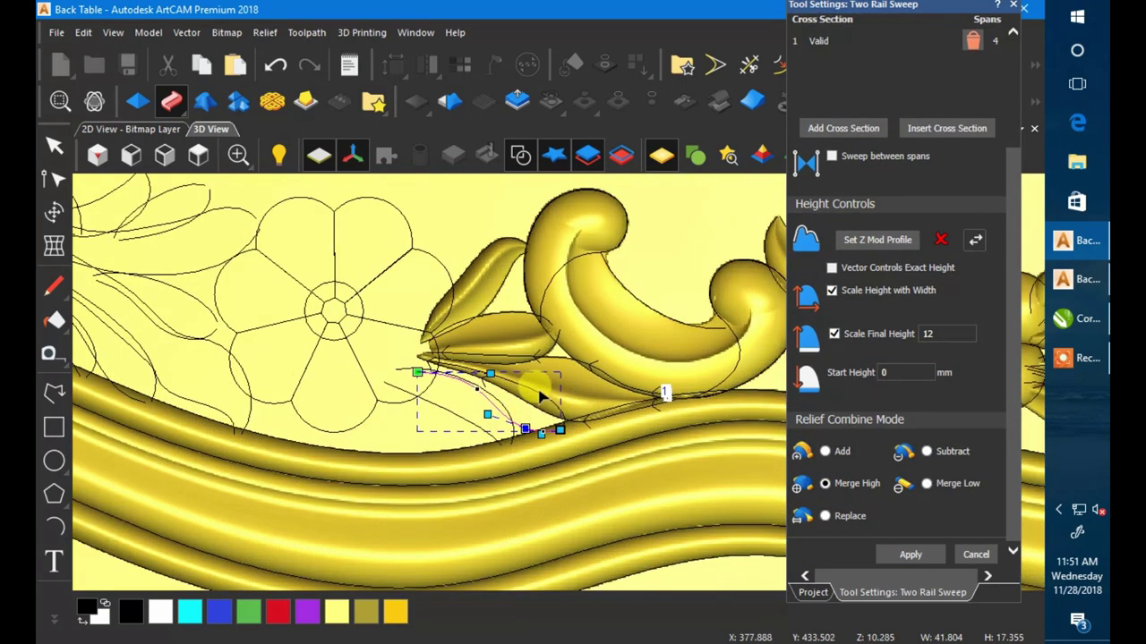
scroll(877, 158, up, 4)
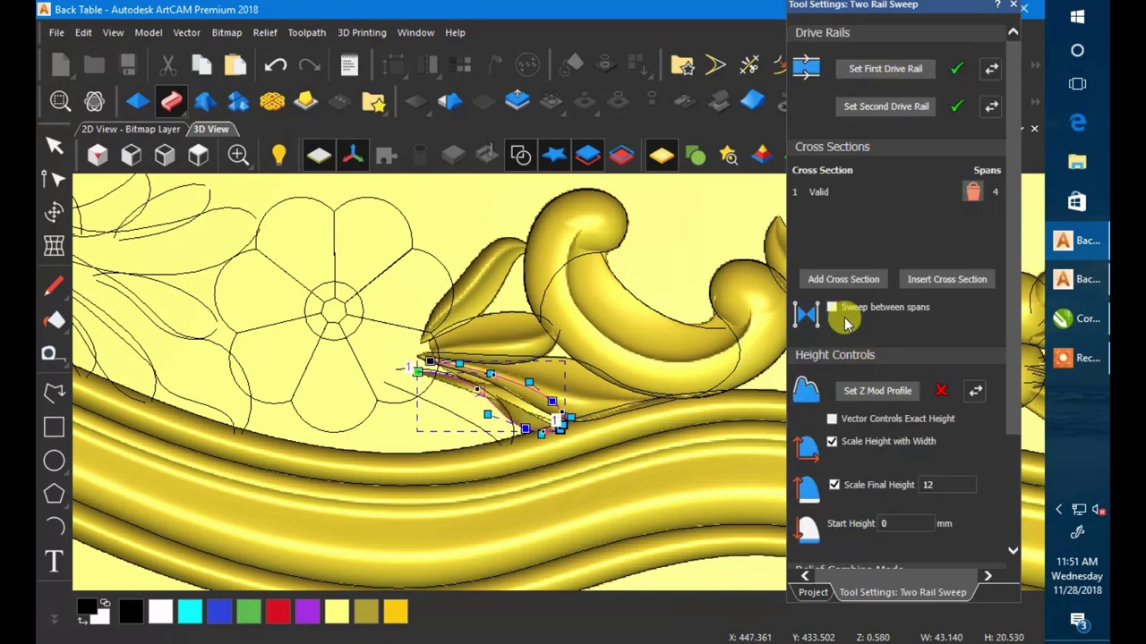
scroll(881, 358, down, 2)
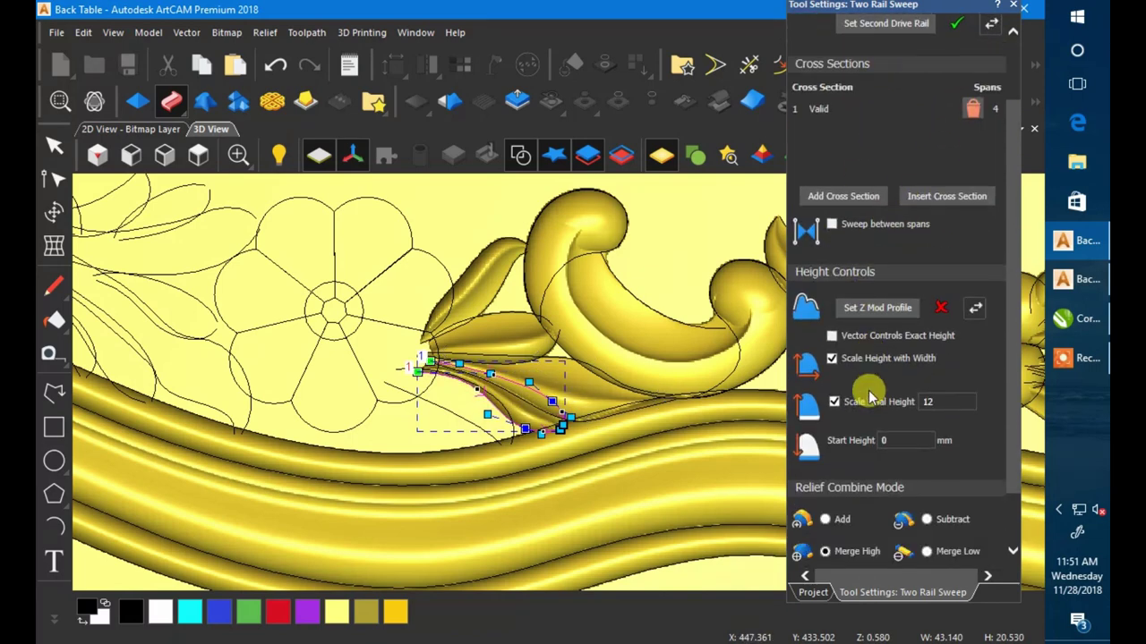
scroll(859, 430, down, 2)
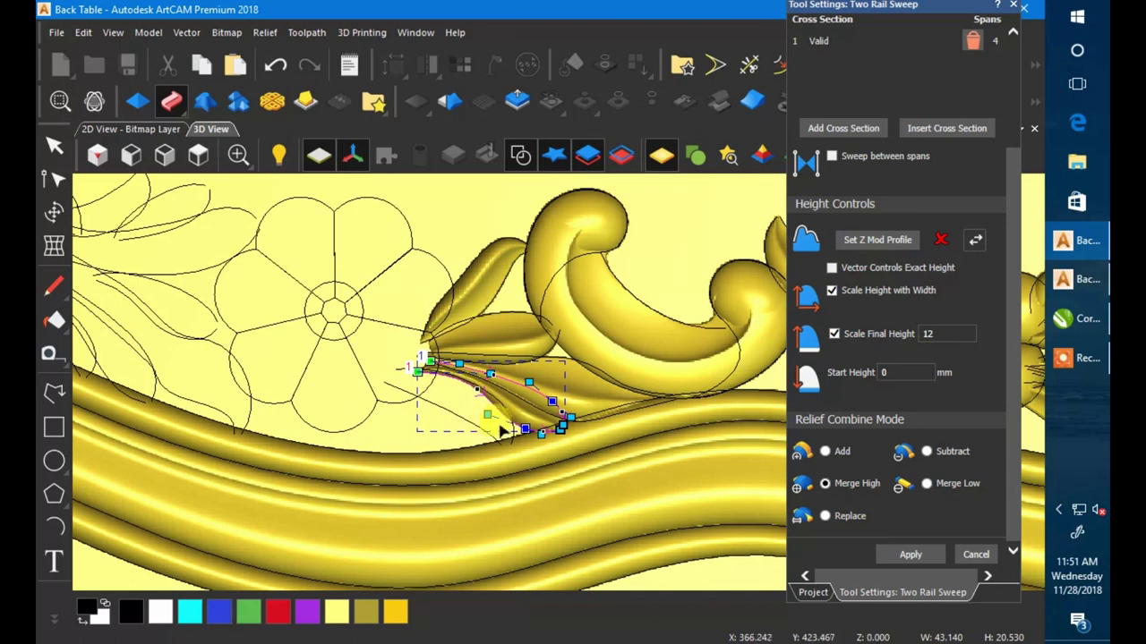
Step: Set the lowest leaf's two edge curves as the sweep's drive rails and reverse the second rail's direction
scroll(470, 421, up, 1)
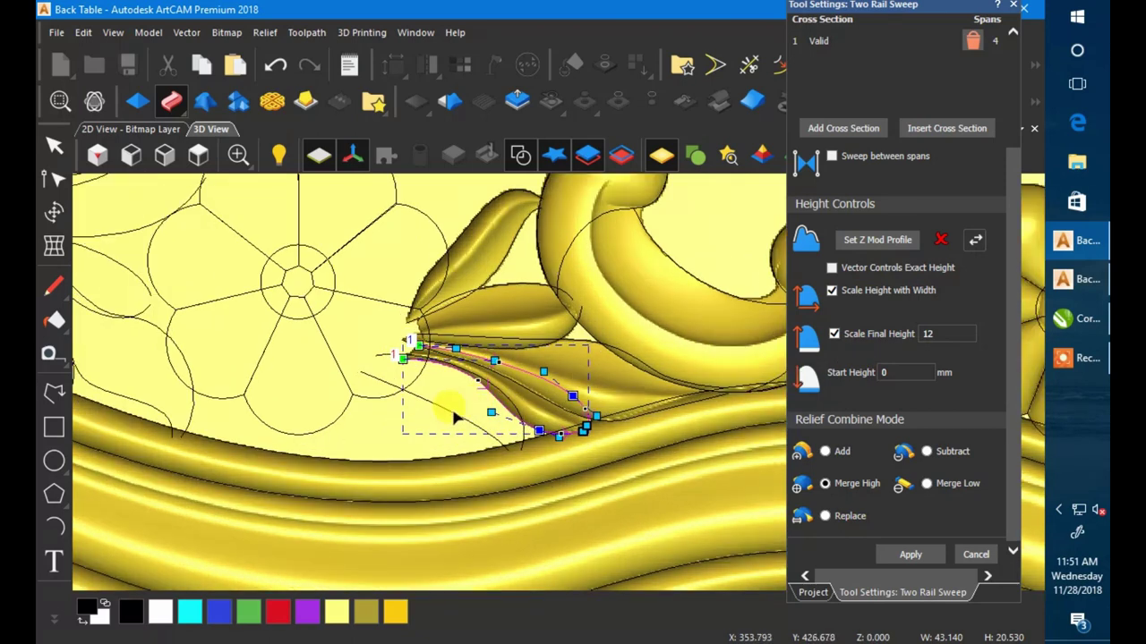
click(492, 404)
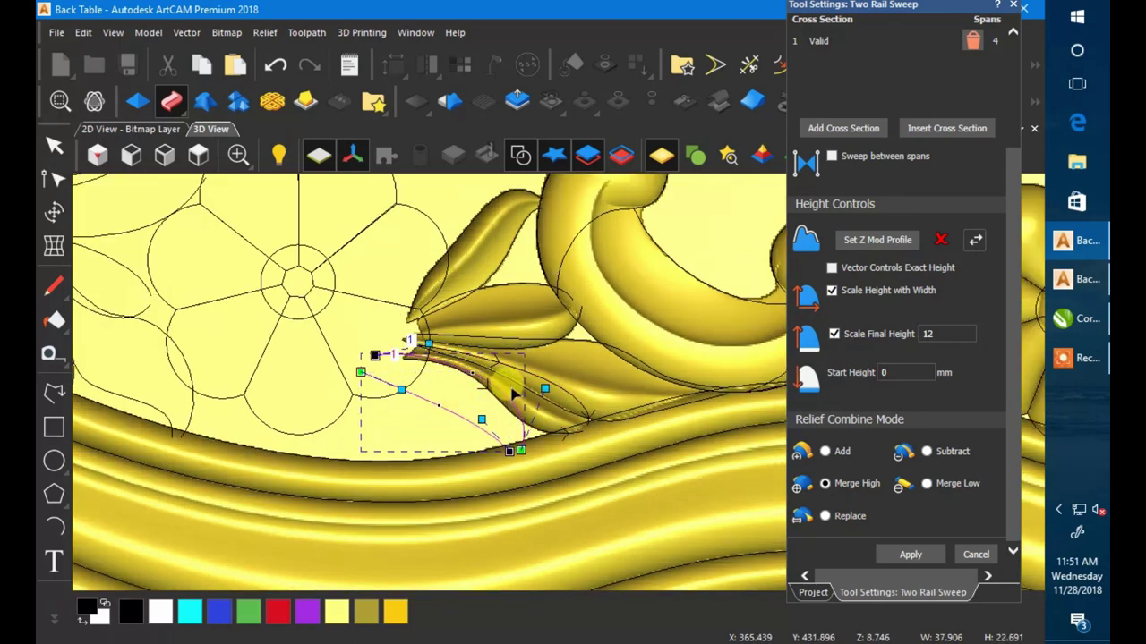
scroll(931, 376, up, 4)
click(857, 69)
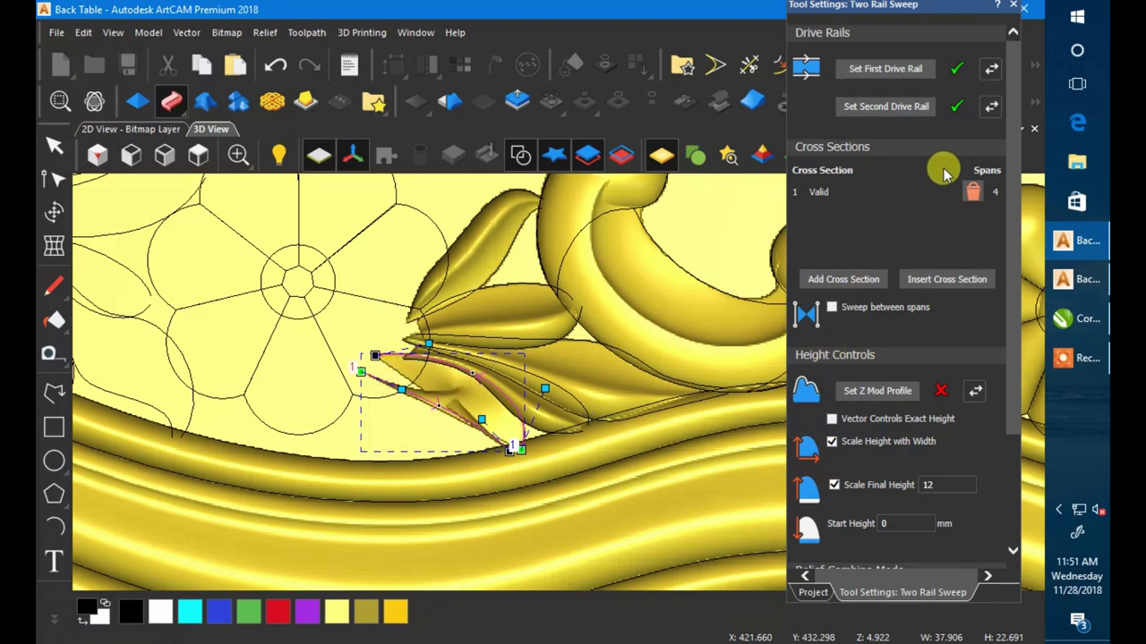
click(989, 106)
scroll(895, 367, down, 3)
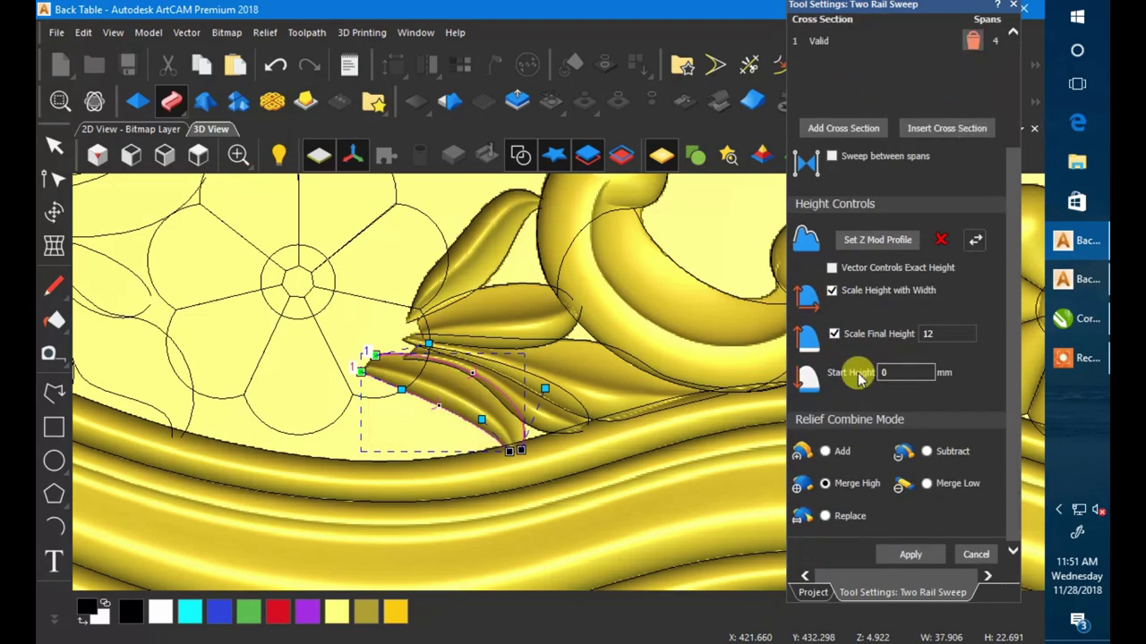
Step: Replace the lowest leaf's cross section with the arched profile from the lowest row of section curves
scroll(608, 419, down, 5)
scroll(599, 419, down, 2)
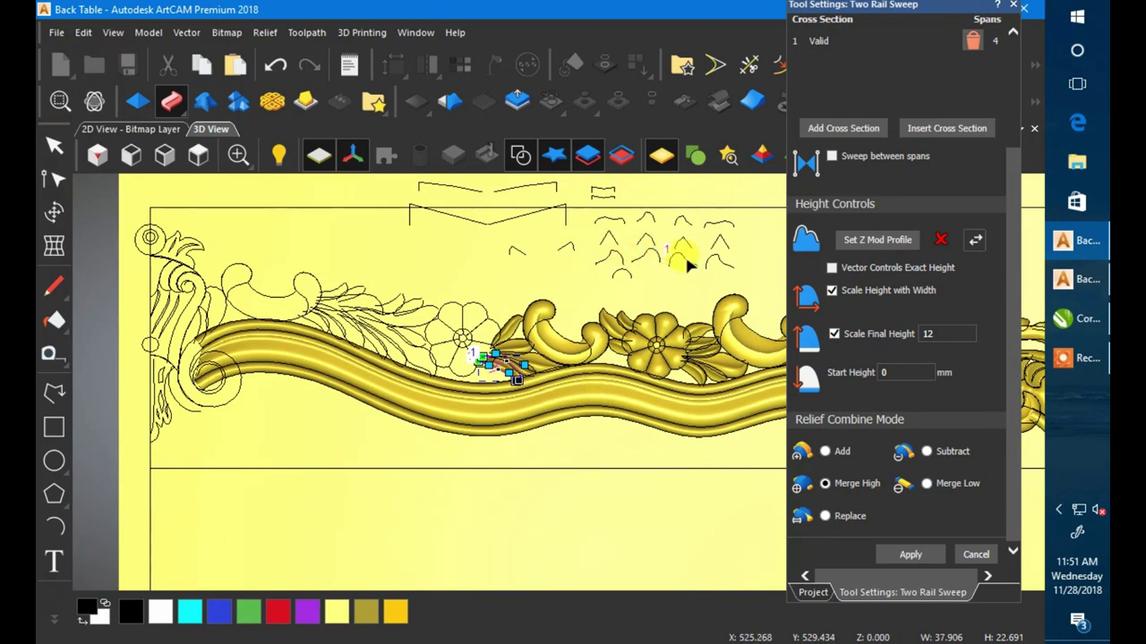
click(686, 261)
scroll(931, 233, up, 3)
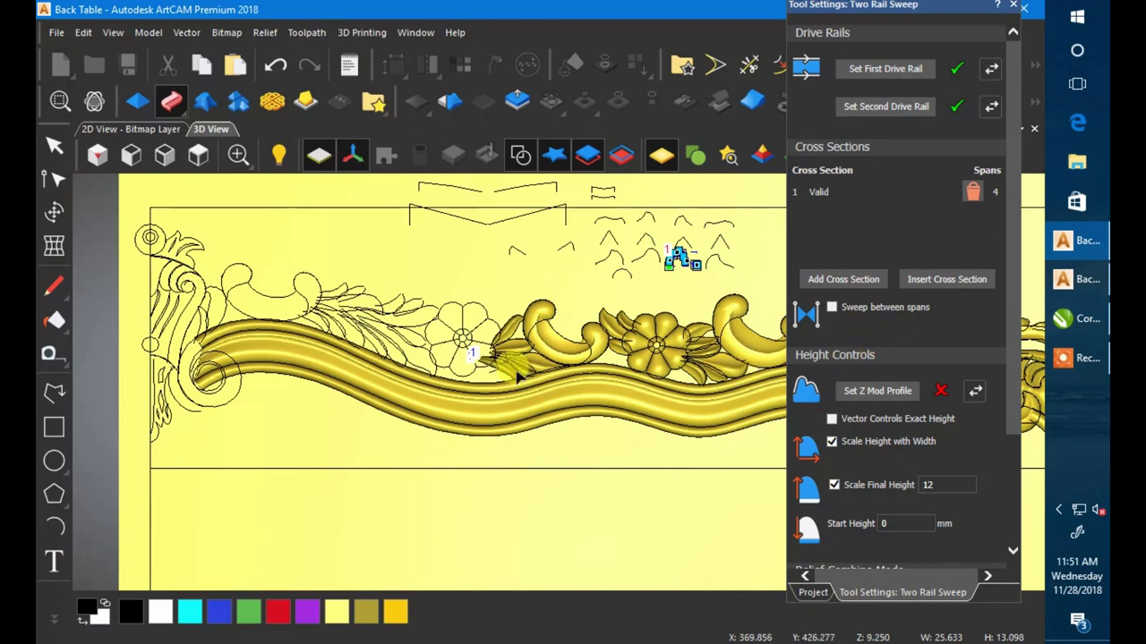
scroll(518, 378, up, 2)
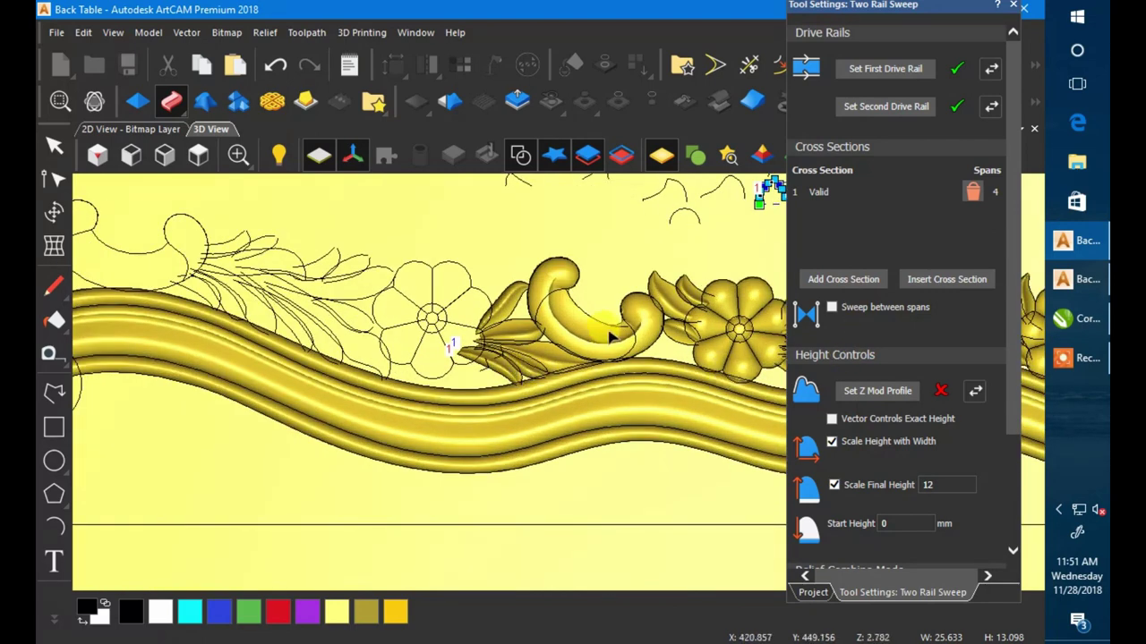
scroll(682, 288, down, 3)
scroll(690, 256, up, 2)
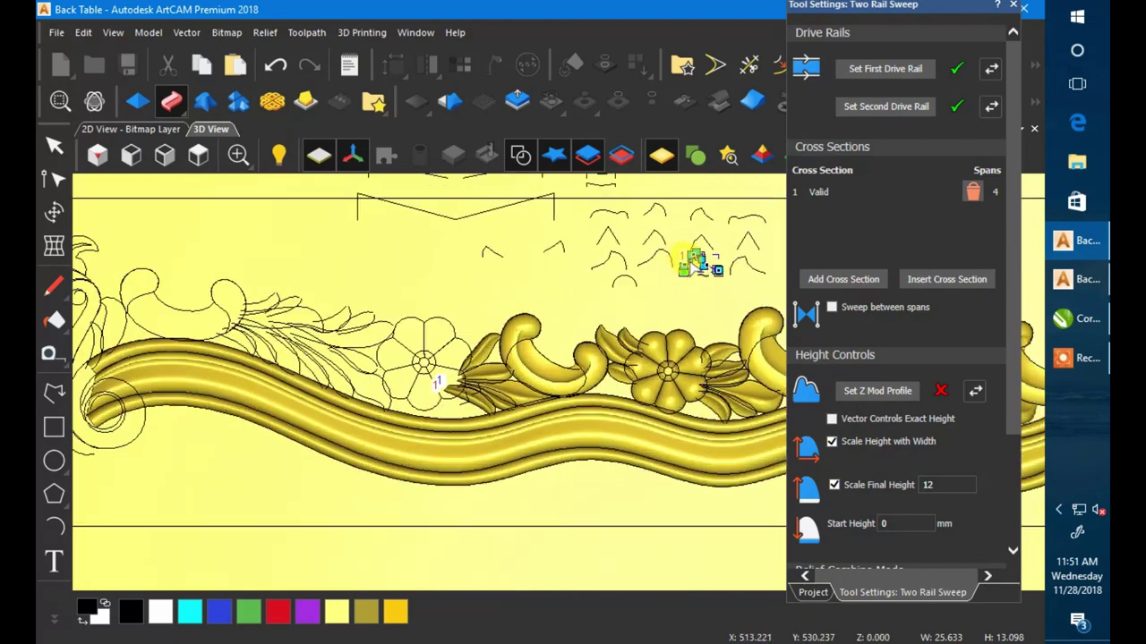
click(972, 191)
click(843, 278)
Step: Finish the lowest leaf's sweep with Merge High at a final height of 12, and save the model
scroll(506, 412, up, 2)
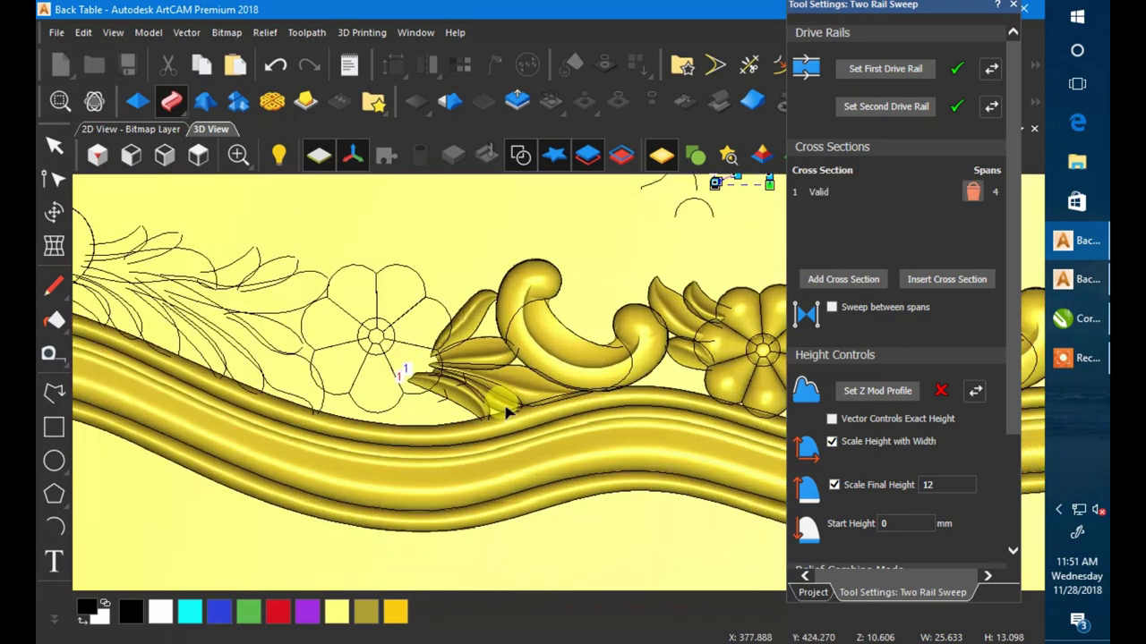
scroll(506, 412, down, 2)
scroll(832, 385, down, 3)
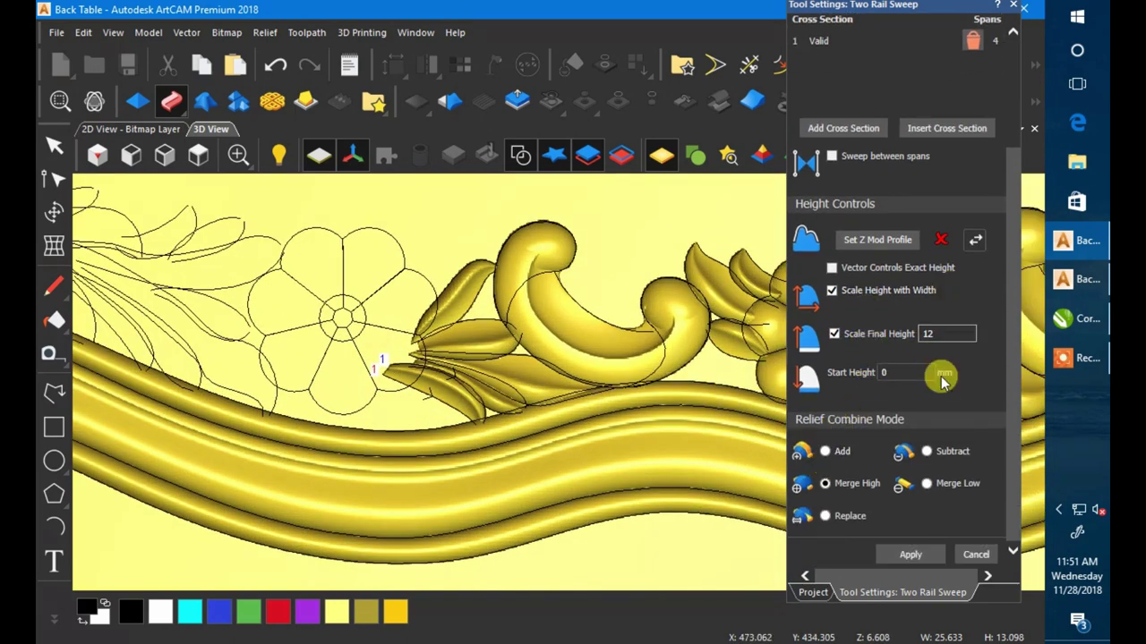
scroll(447, 381, down, 1)
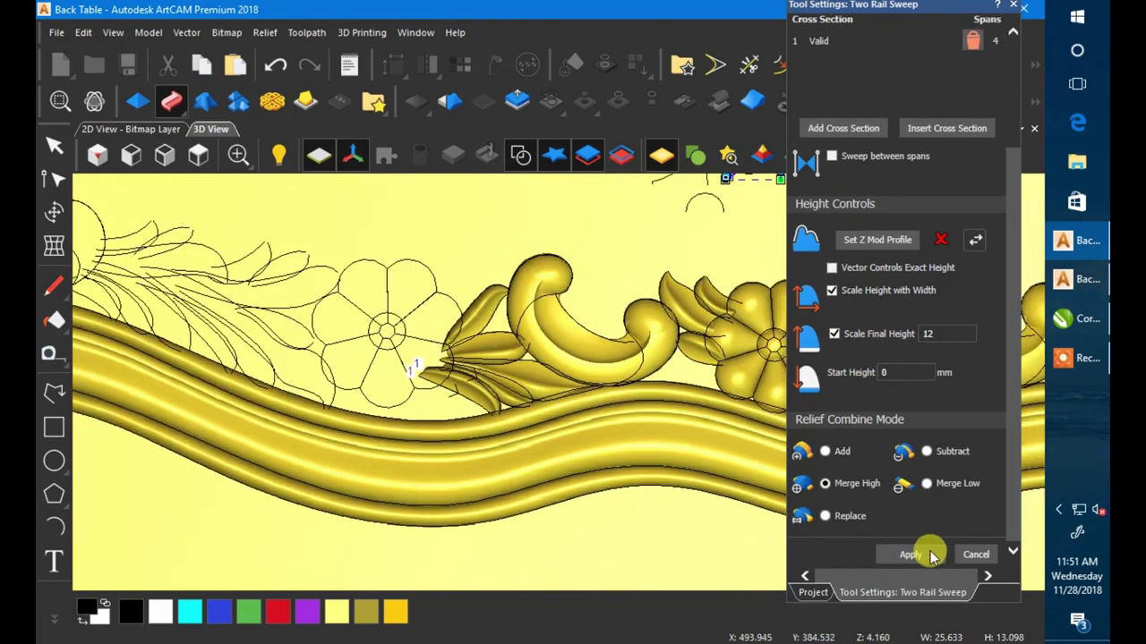
click(976, 555)
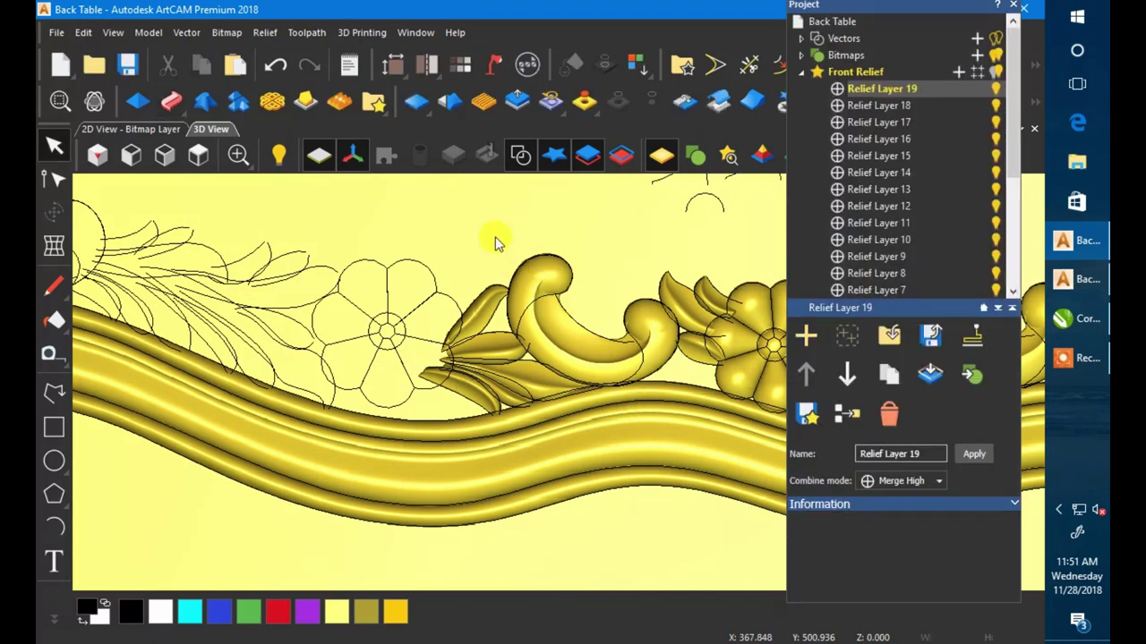
key(ctrl+s)
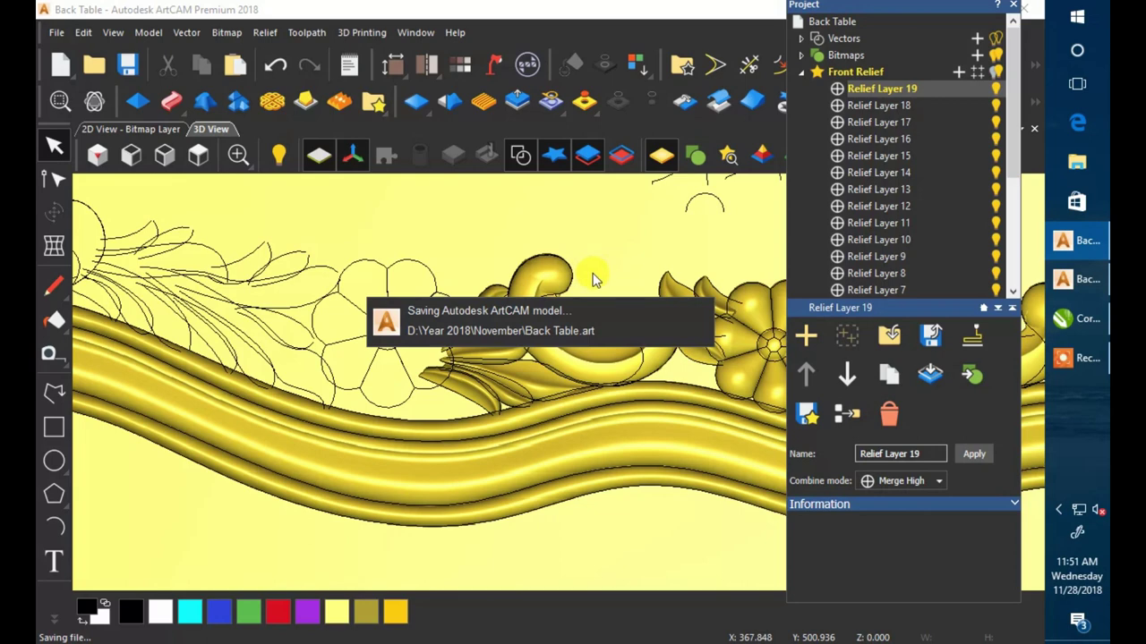
Step: Add a new relief layer under Front Relief with its combine mode set to Merge High, and save the model
click(198, 156)
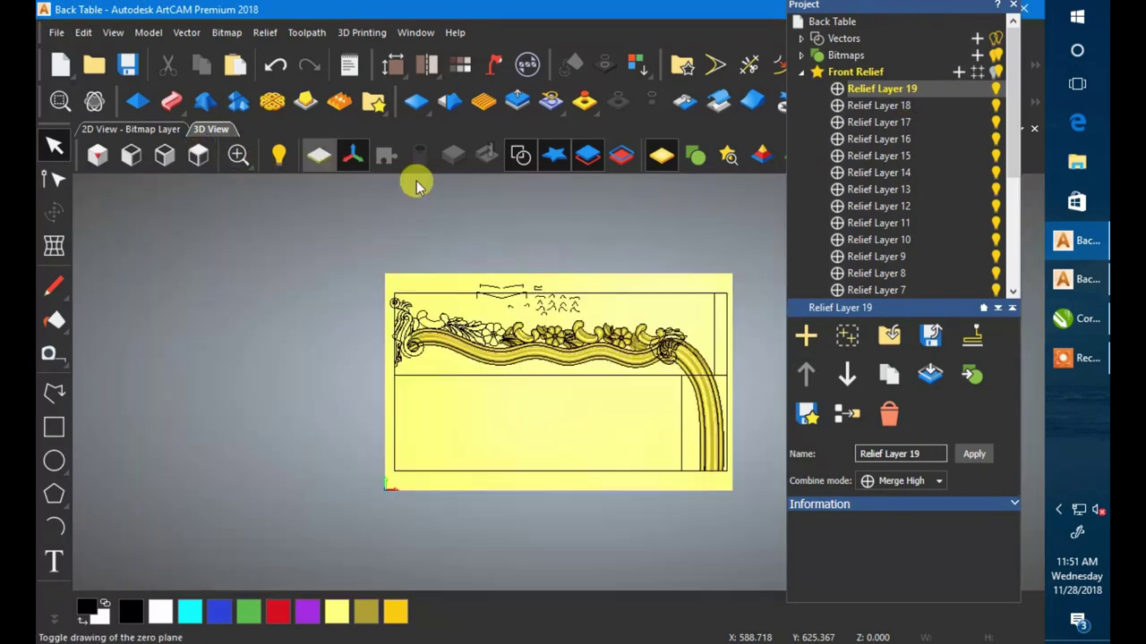
click(959, 72)
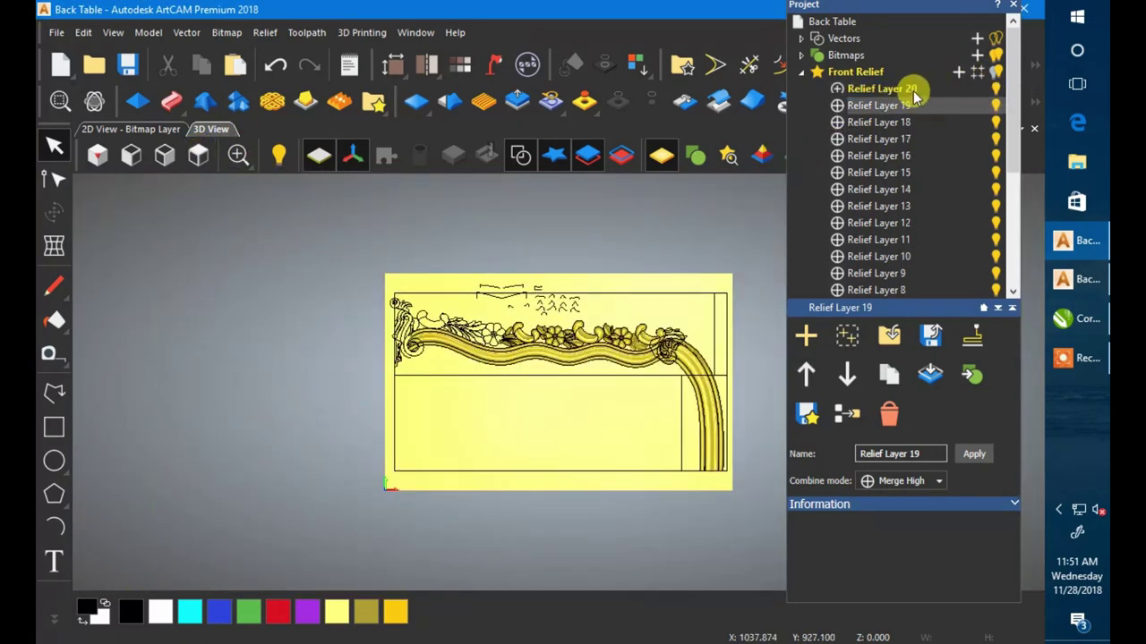
click(836, 88)
click(837, 89)
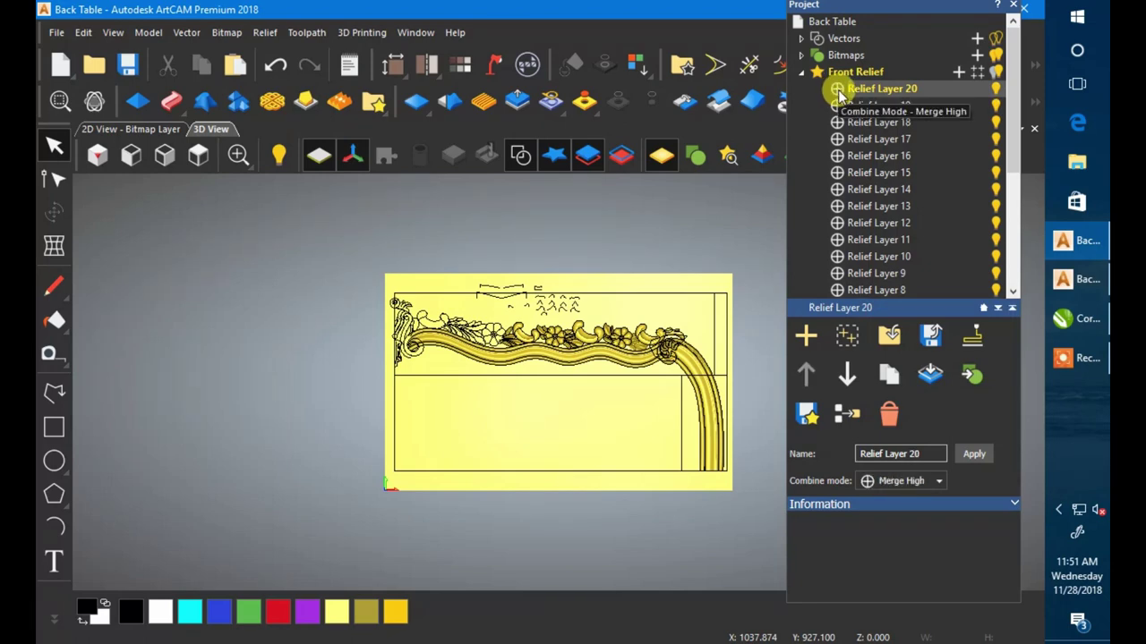
key(ctrl+s)
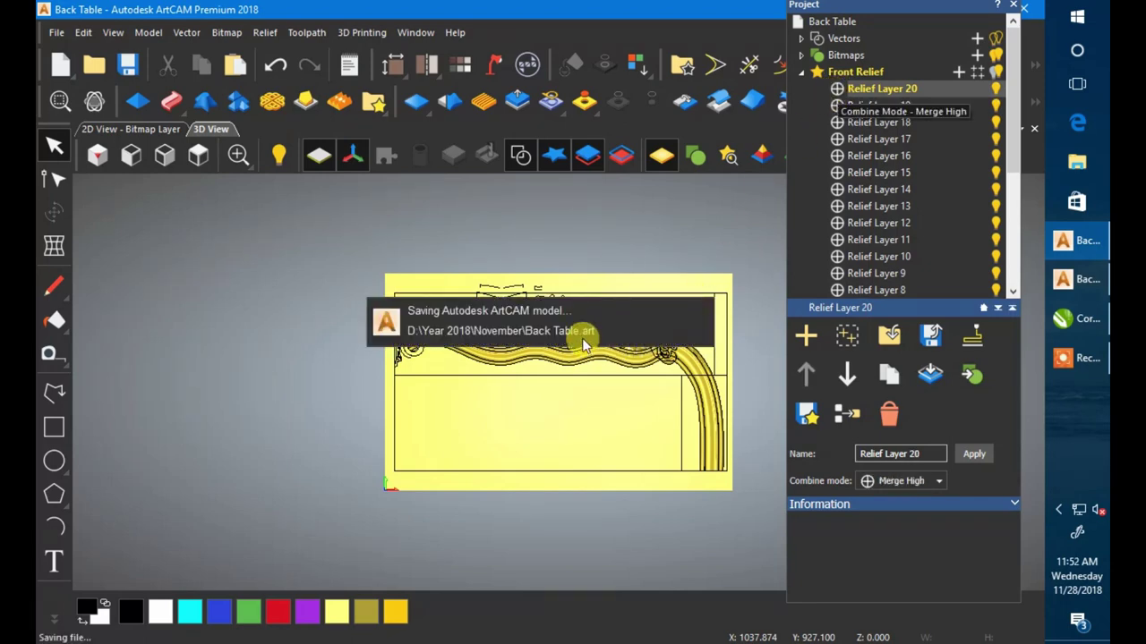
Step: Shape the petals of the flat flower as a Round relief limited to a height of 12 mm, combined with Merge High
scroll(663, 353, up, 5)
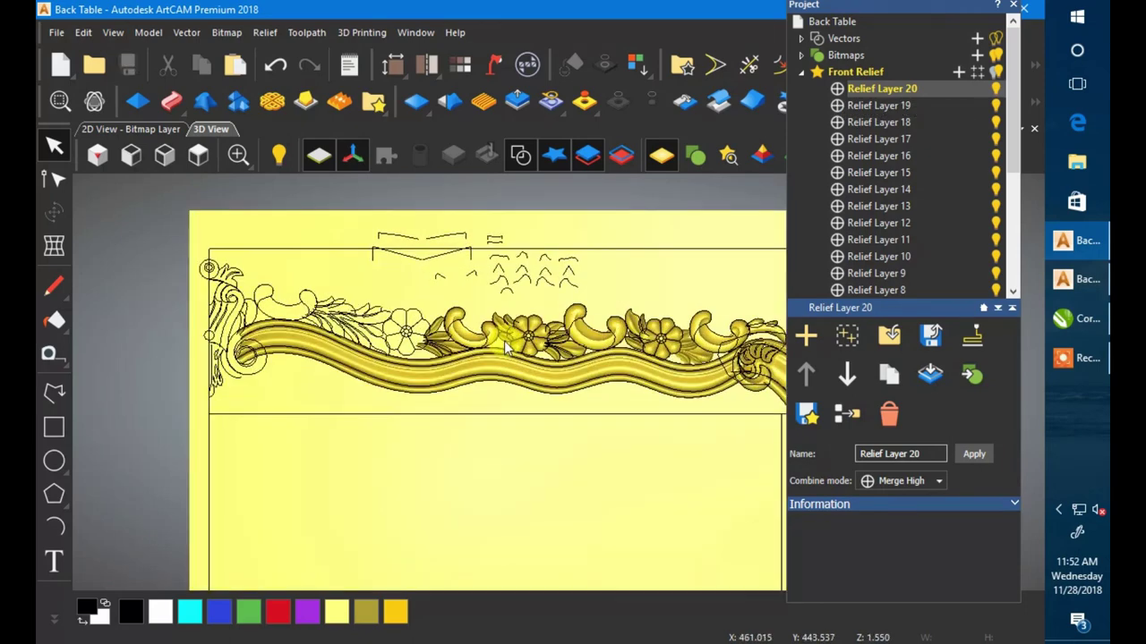
drag(461, 330, 442, 378)
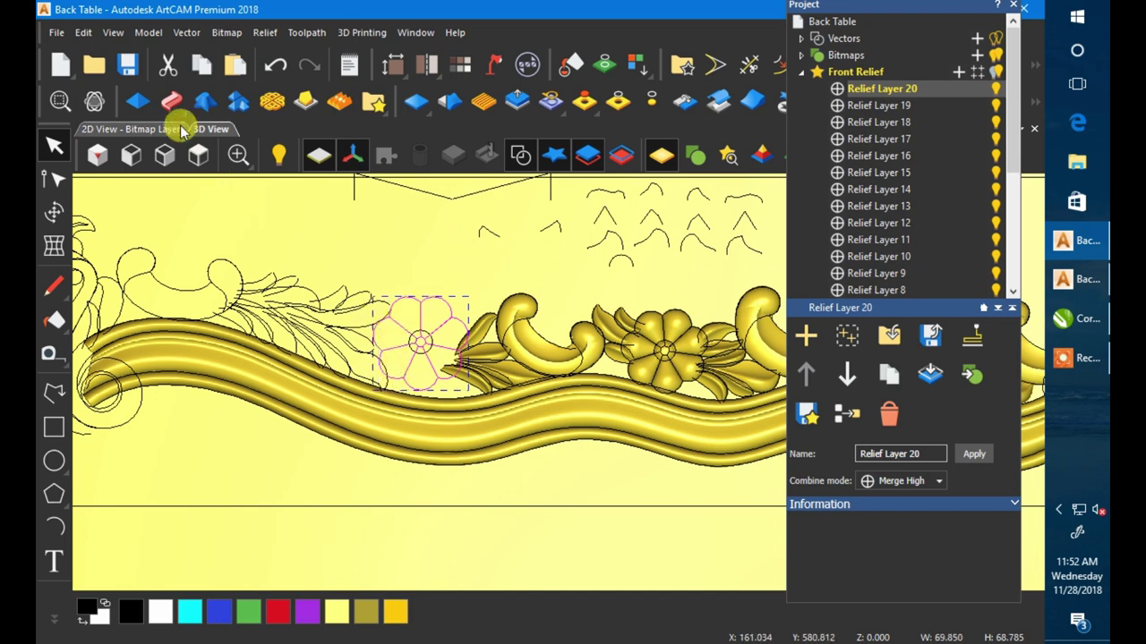
click(137, 100)
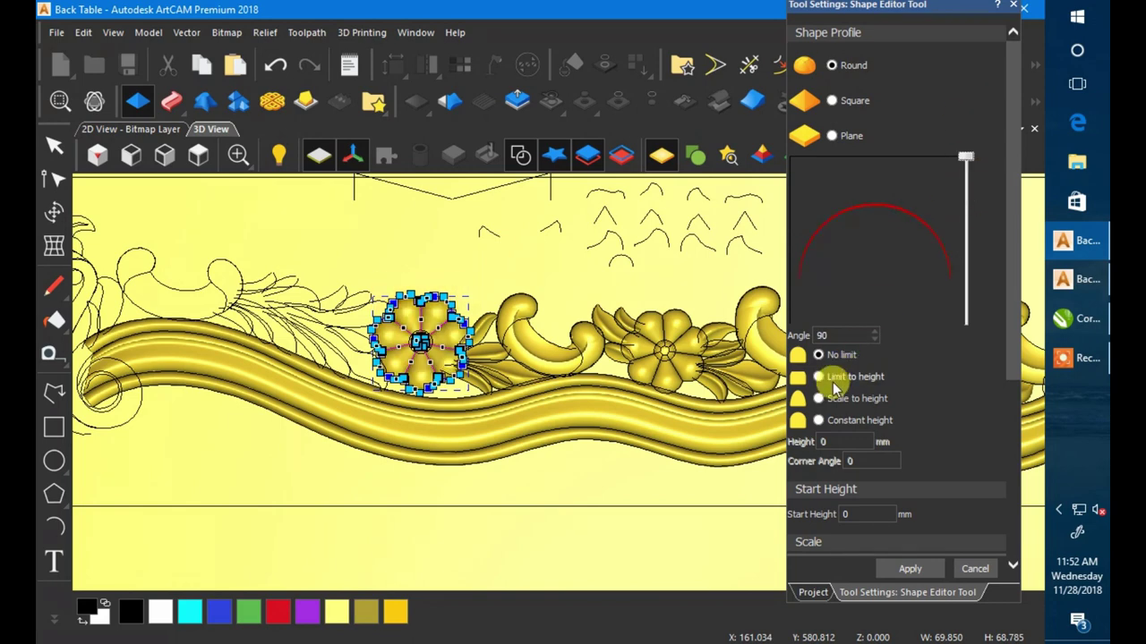
click(819, 377)
scroll(877, 320, down, 3)
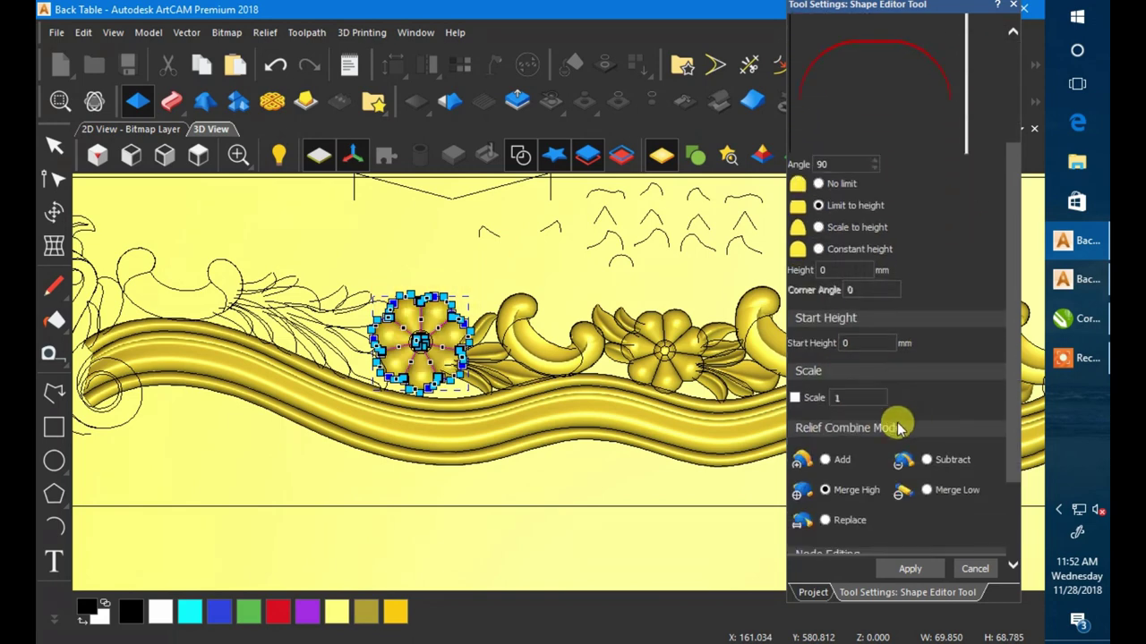
click(828, 269)
text(12)
scroll(883, 440, down, 3)
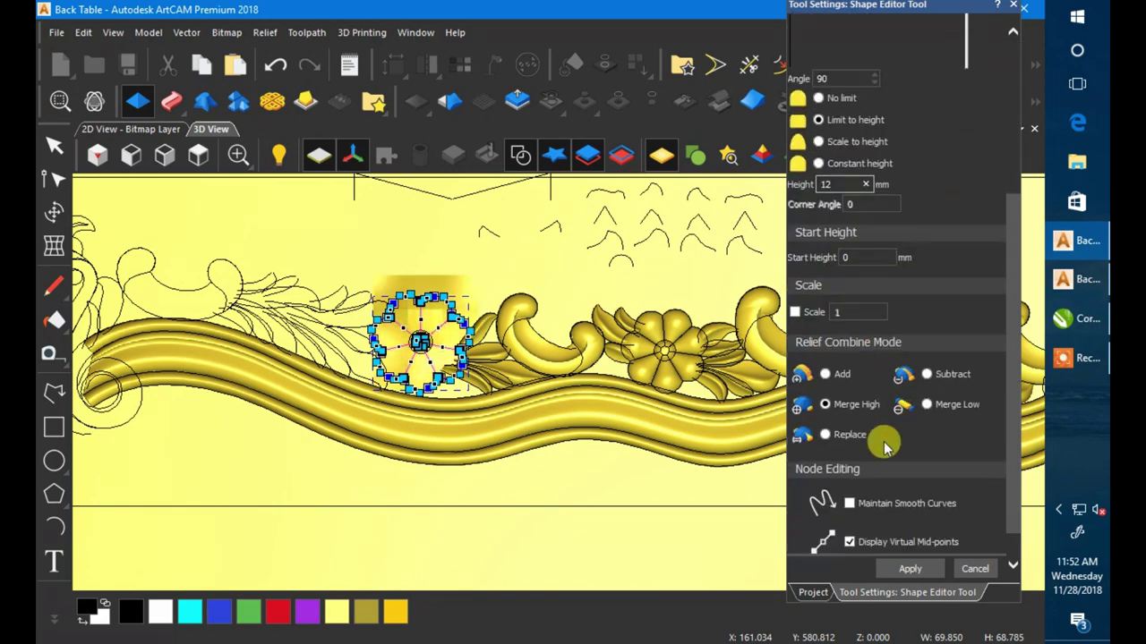
click(956, 569)
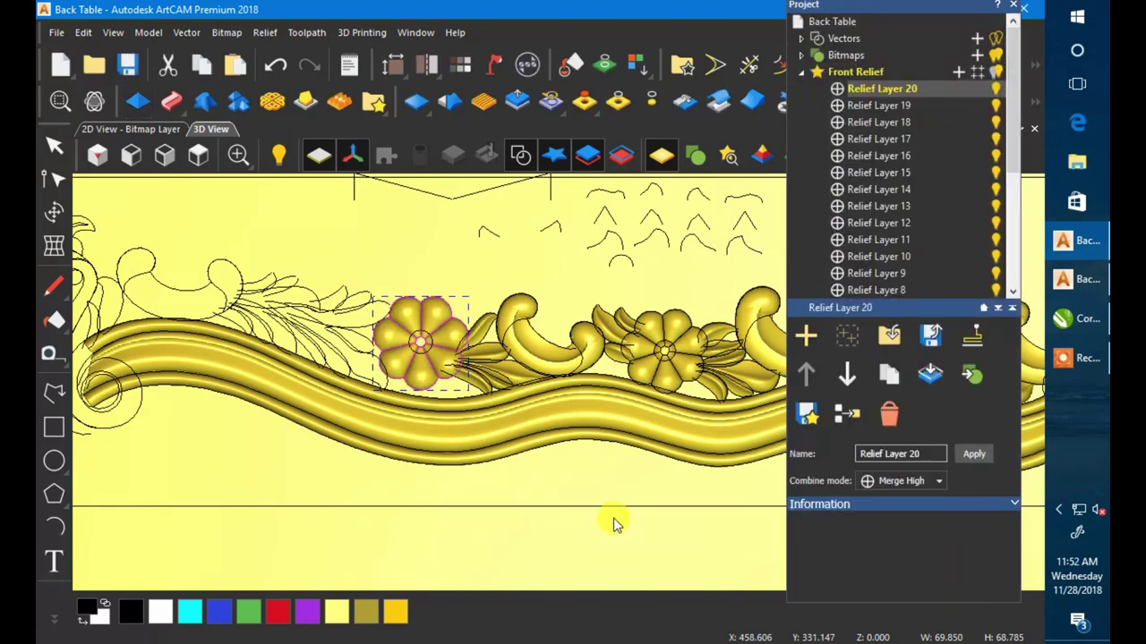
Step: Shape the flower's centre circles with a Round profile at a 90-degree angle, limited to a height of 12 mm
scroll(423, 342, up, 2)
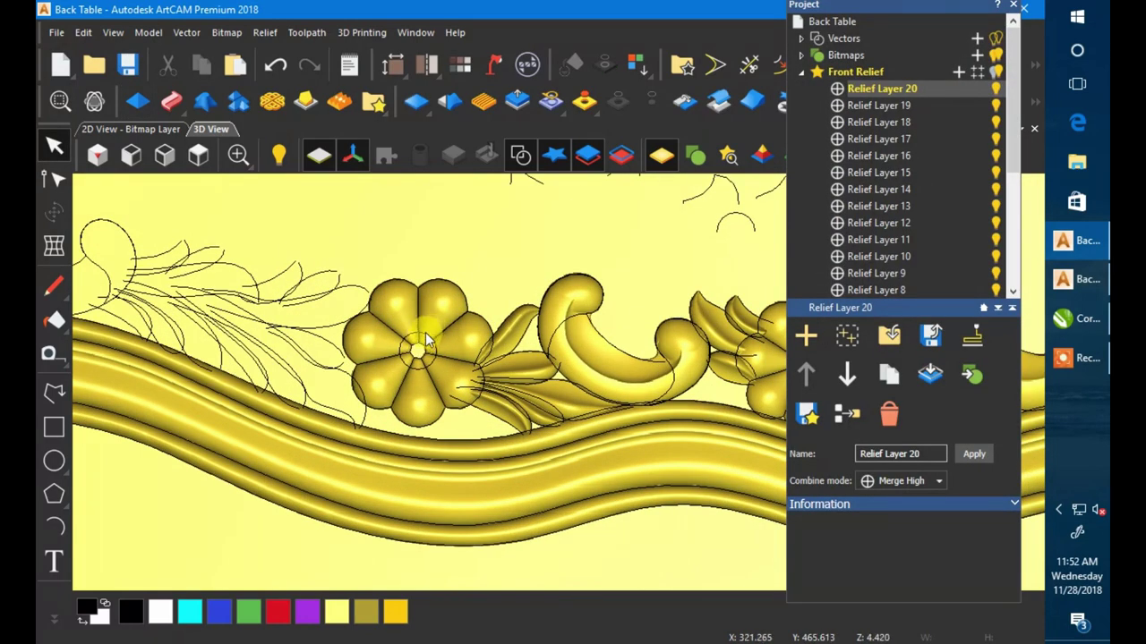
click(136, 101)
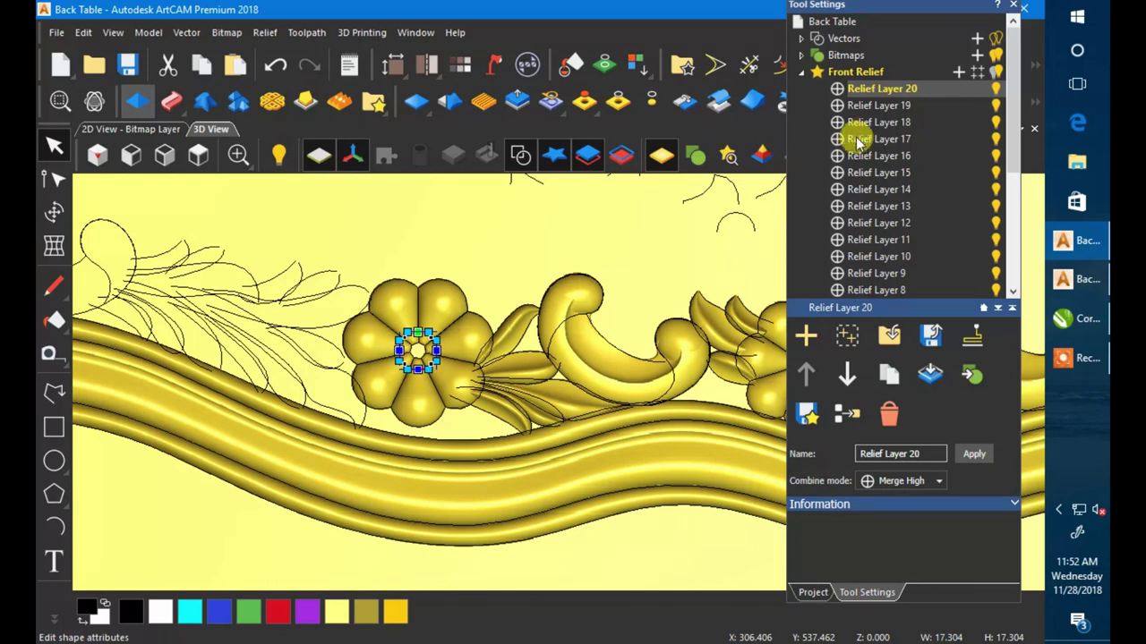
click(808, 69)
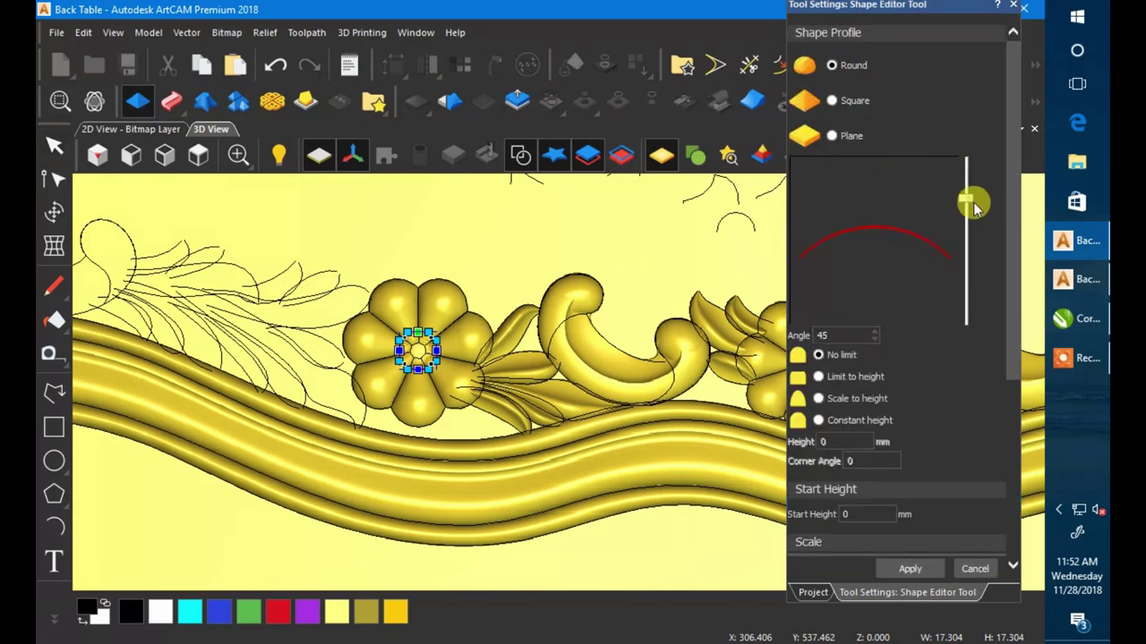
drag(974, 206, 970, 100)
click(818, 377)
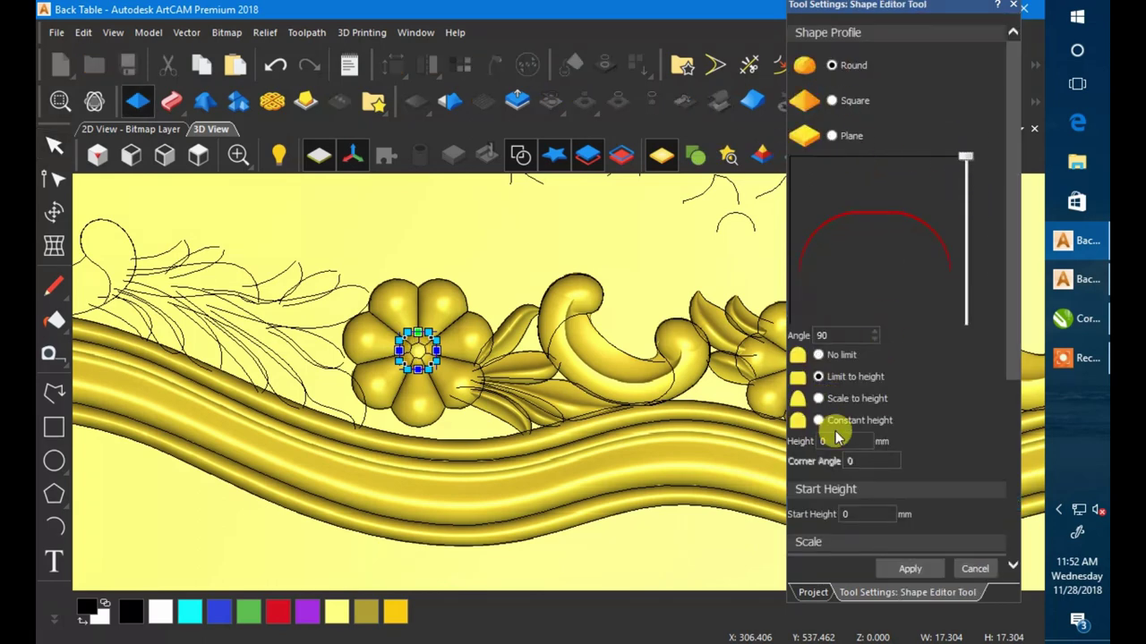
click(834, 441)
text(12)
scroll(895, 466, down, 3)
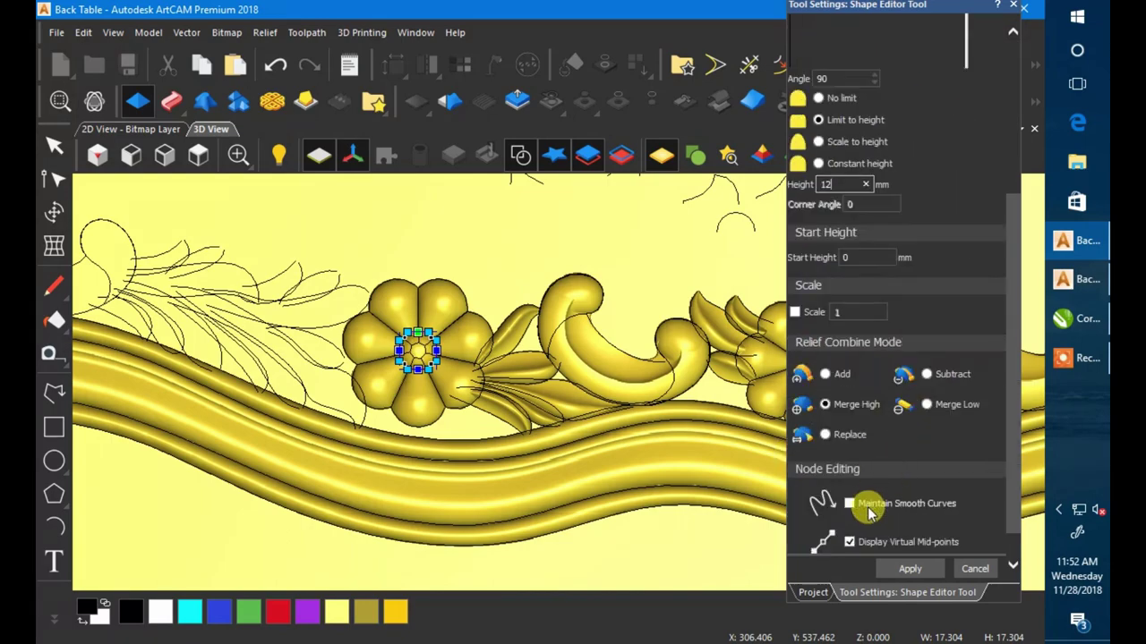
click(815, 402)
click(960, 565)
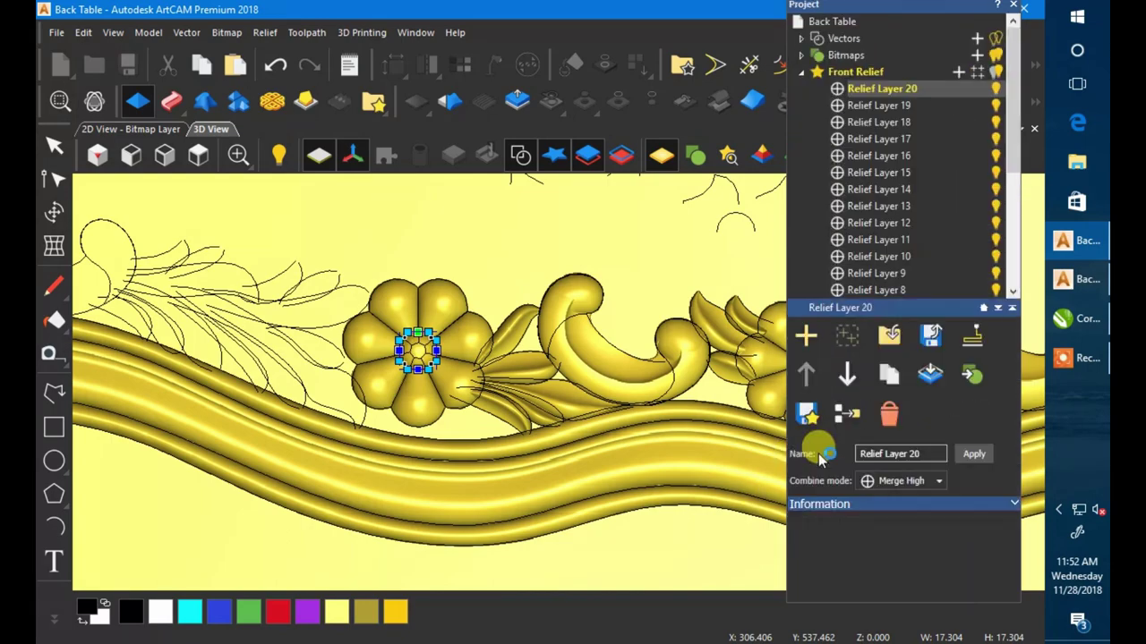
scroll(663, 352, down, 2)
scroll(662, 352, down, 2)
scroll(383, 332, up, 3)
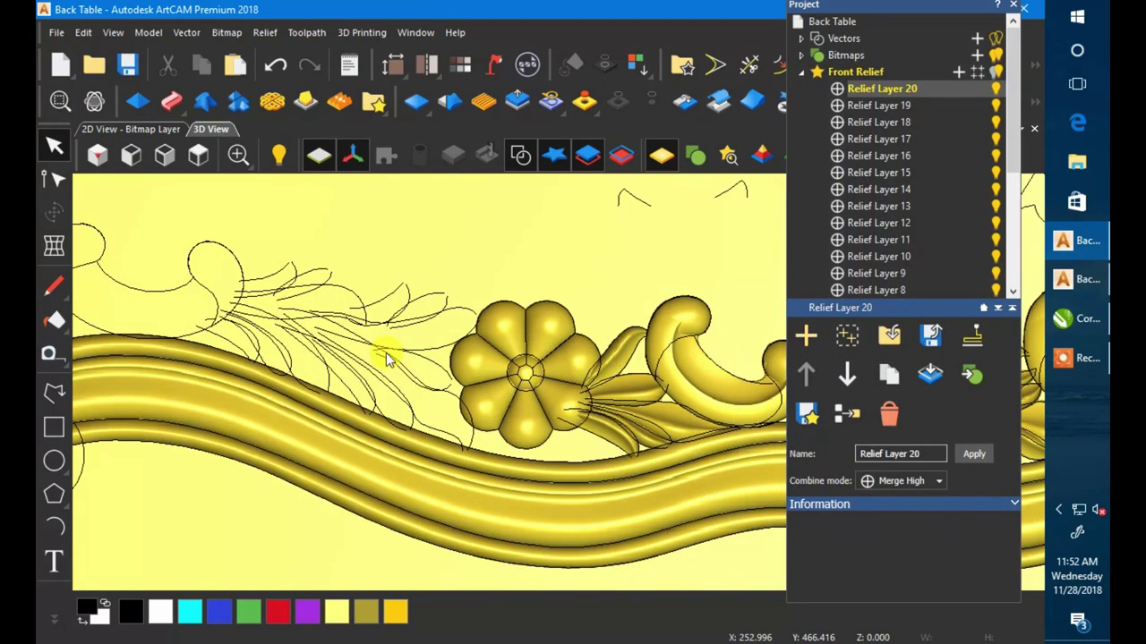
Step: Save the model and add another Front Relief layer above the flower's layer in Merge High mode, saving again
key(ctrl+s)
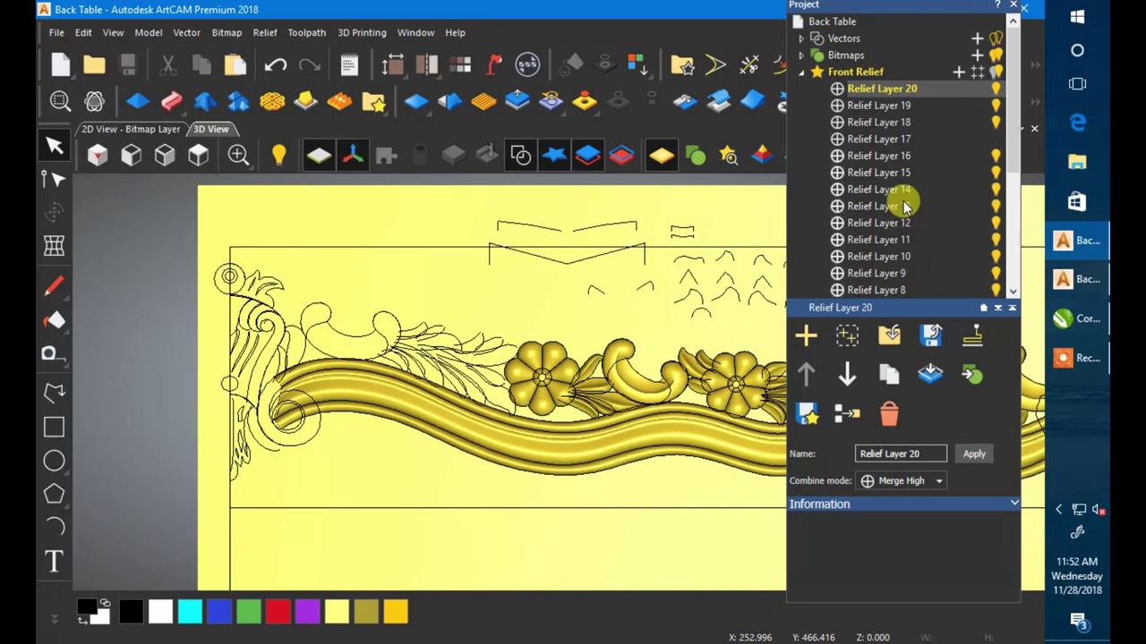
click(958, 72)
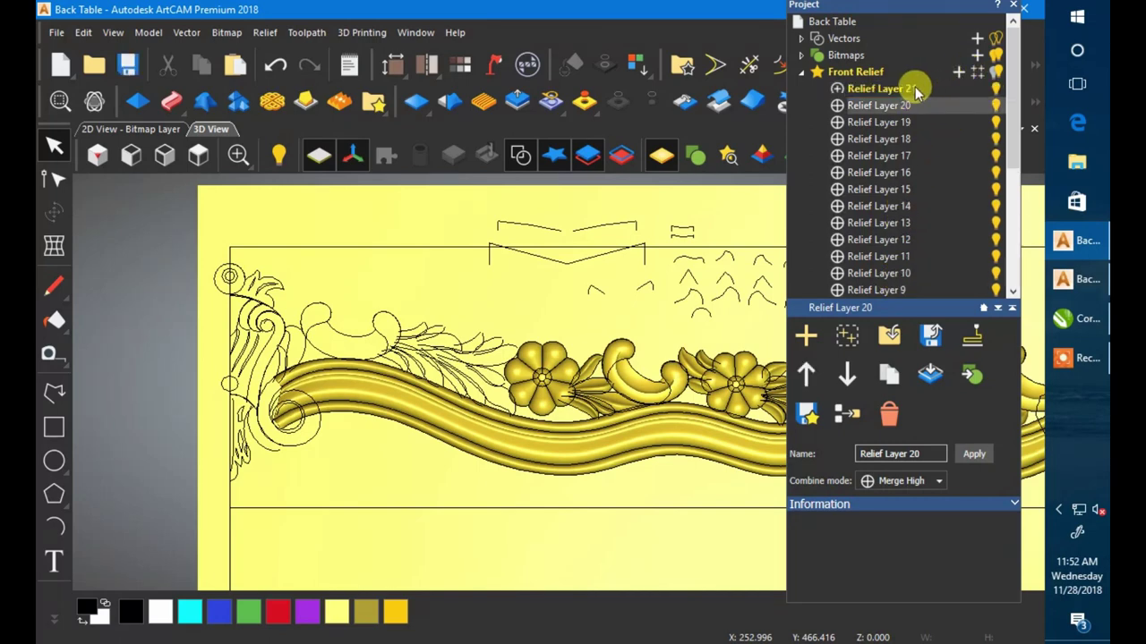
click(841, 87)
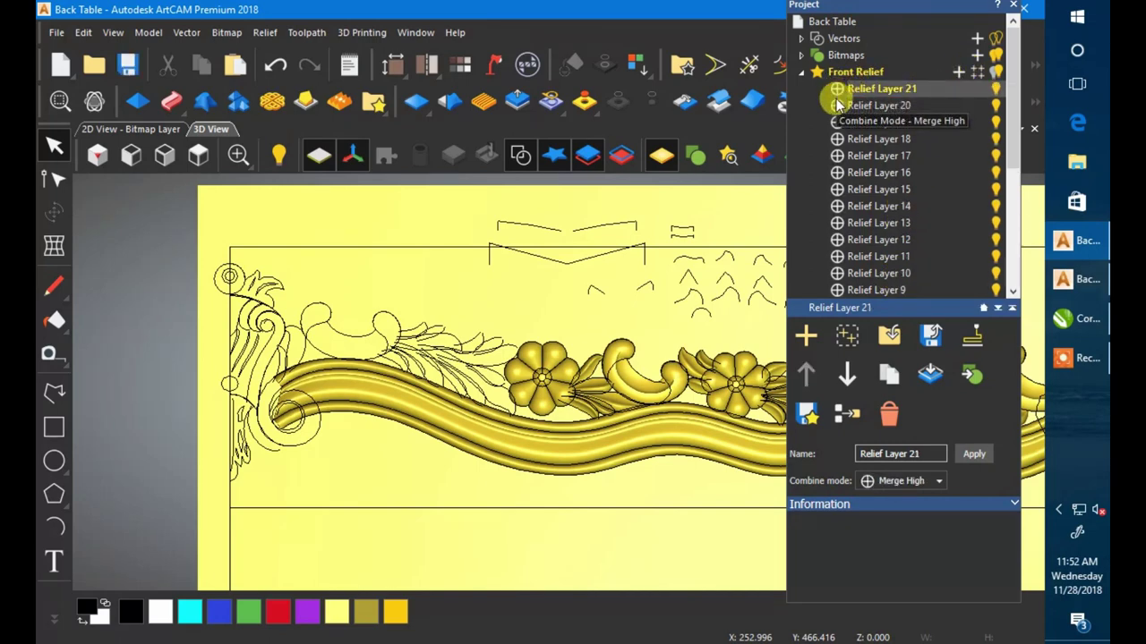
key(ctrl+s)
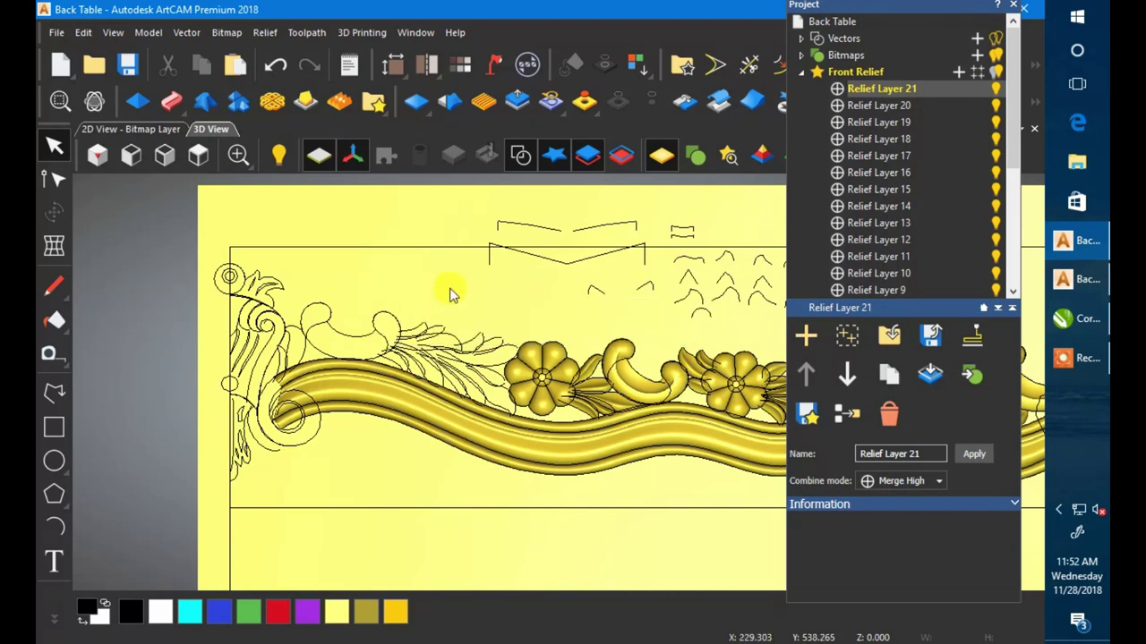
key(ctrl+s)
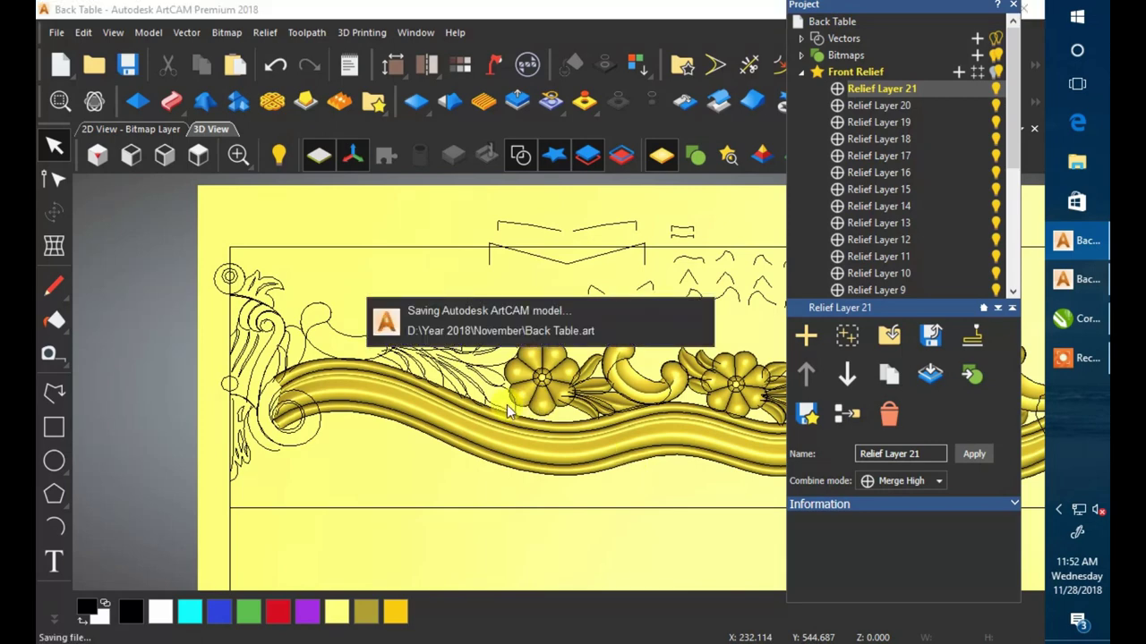
Step: Try to two-rail sweep the lowest leaf beside the flower between two edge curves, with the second profile of the four-curve lower row as cross section
scroll(497, 410, up, 2)
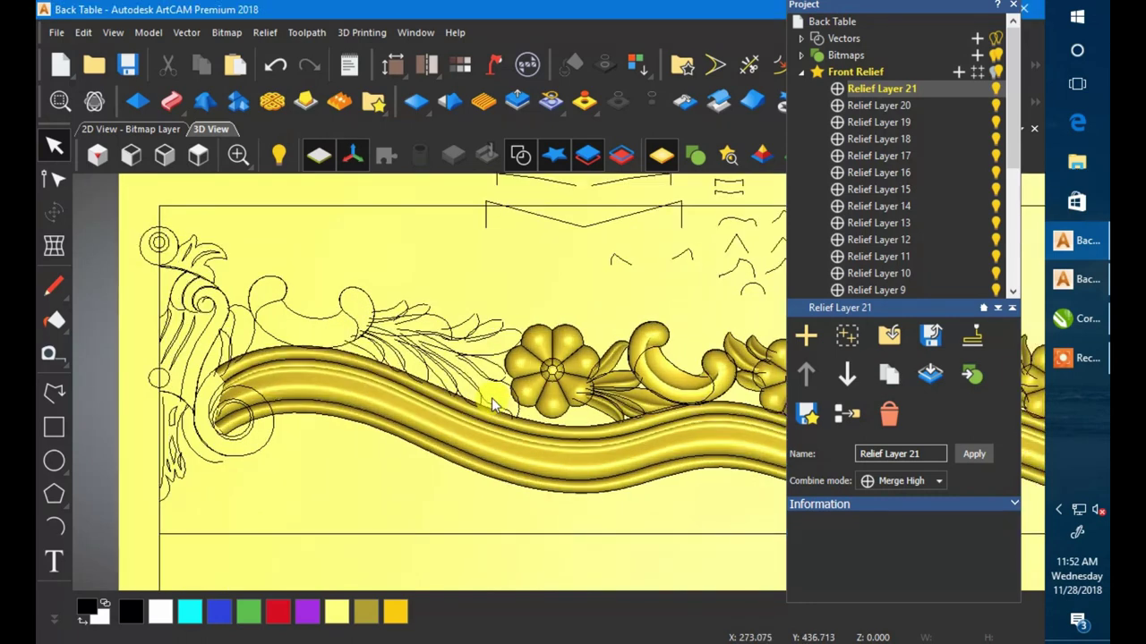
scroll(492, 409, down, 4)
drag(470, 210, 754, 332)
drag(670, 314, 532, 258)
scroll(506, 362, up, 2)
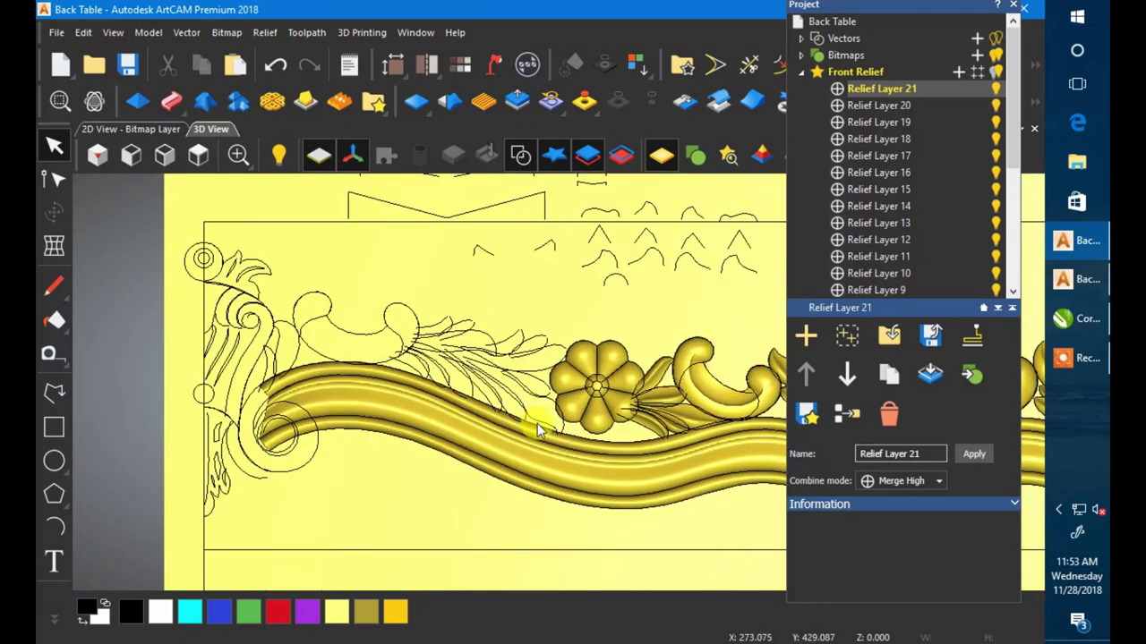
click(548, 428)
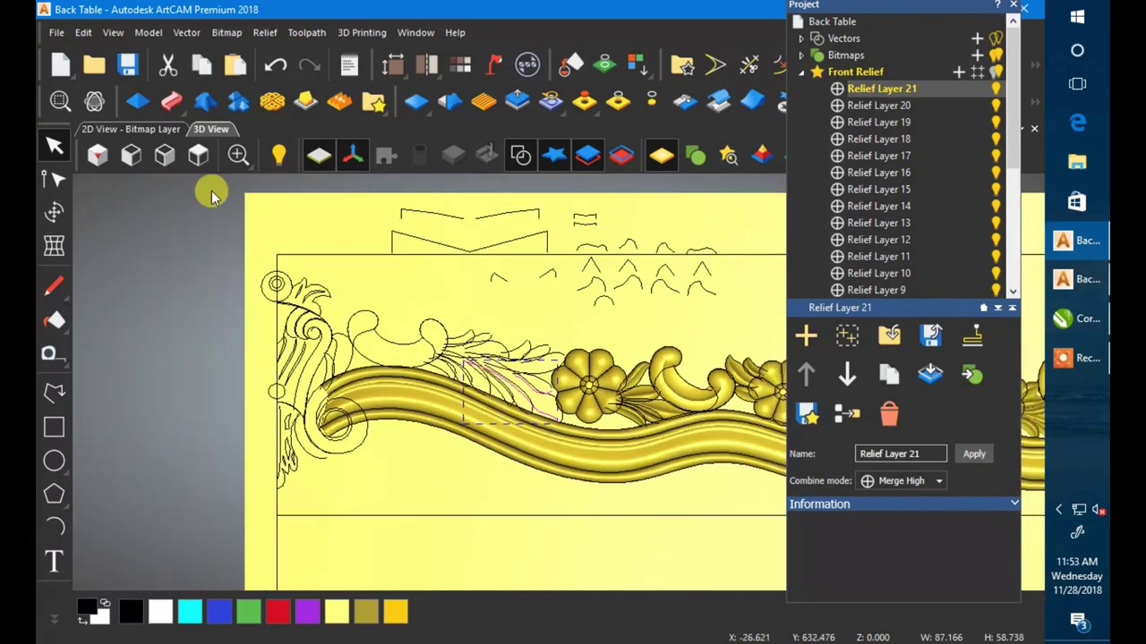
click(171, 100)
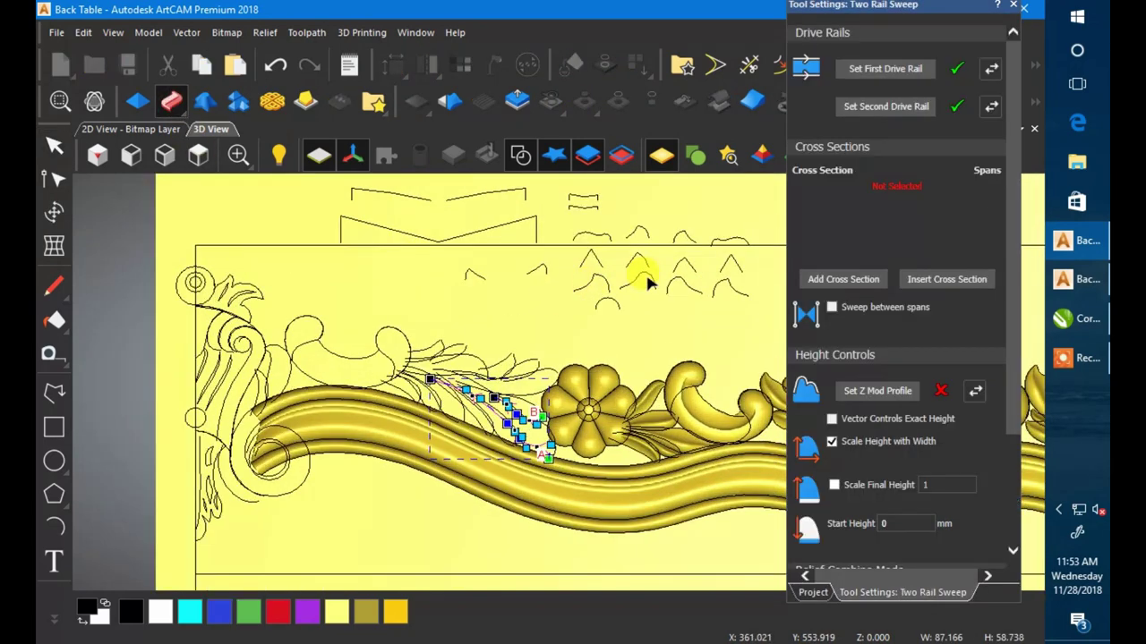
click(647, 270)
click(810, 278)
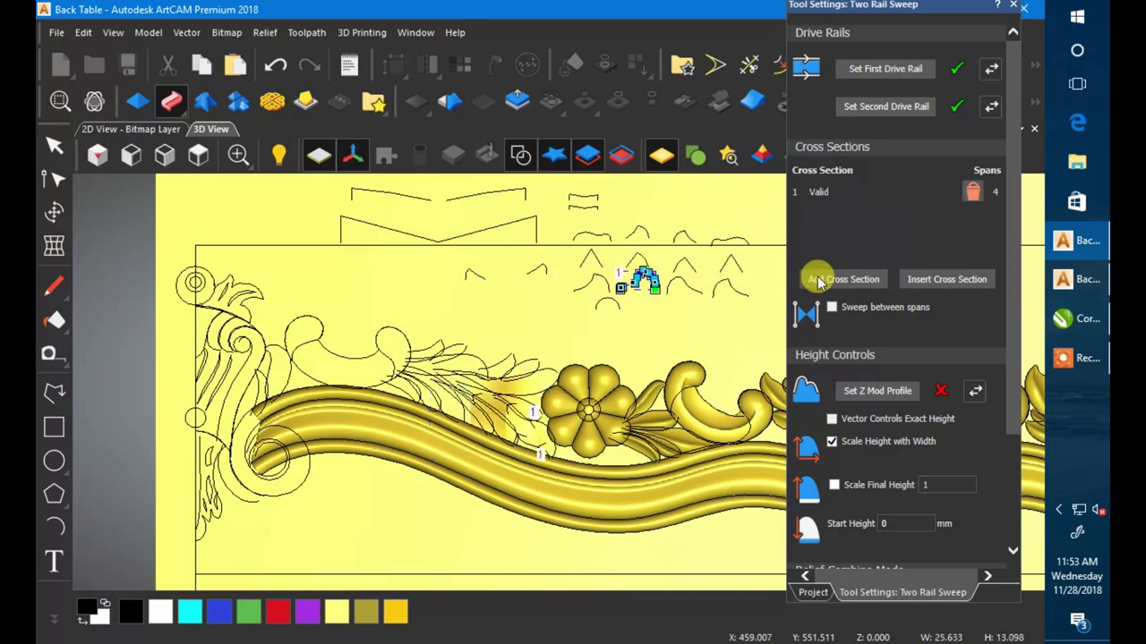
scroll(564, 421, up, 2)
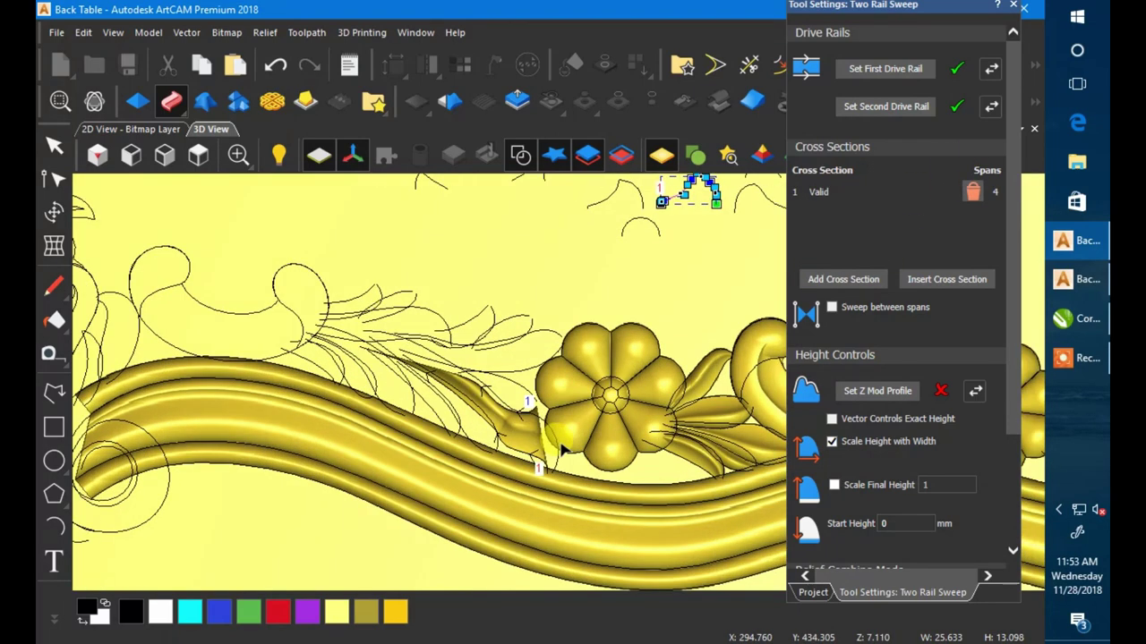
scroll(550, 434, down, 2)
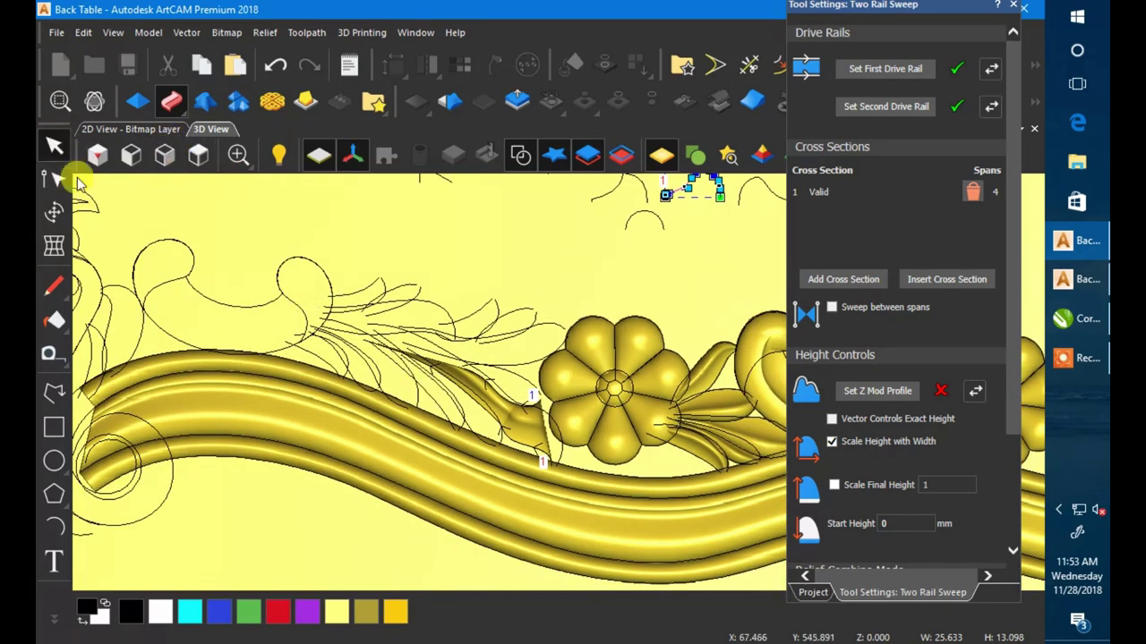
click(53, 146)
Step: Try to sweep the same leaf using its longer upper edge as a rail, the same cross section and the second rail reversed
click(539, 412)
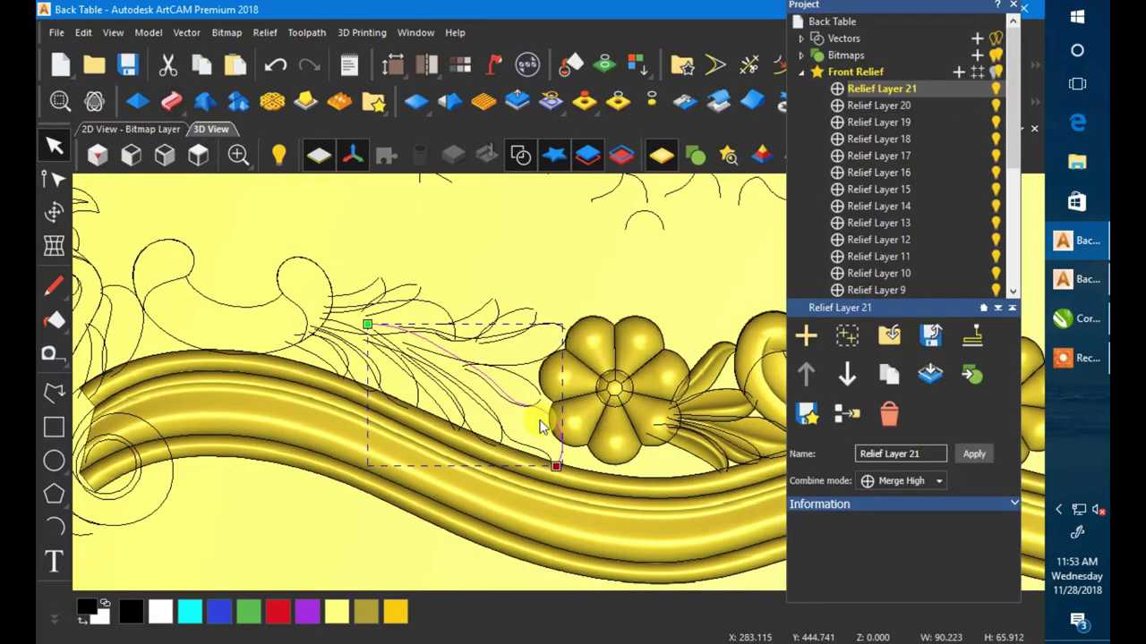
click(171, 102)
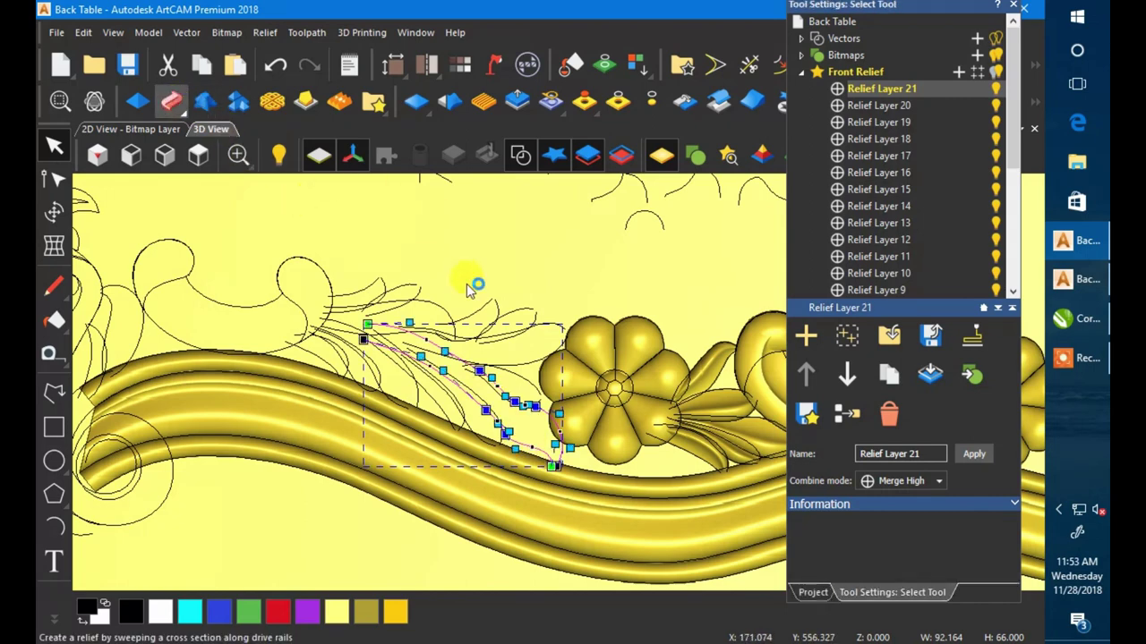
scroll(634, 280, down, 1)
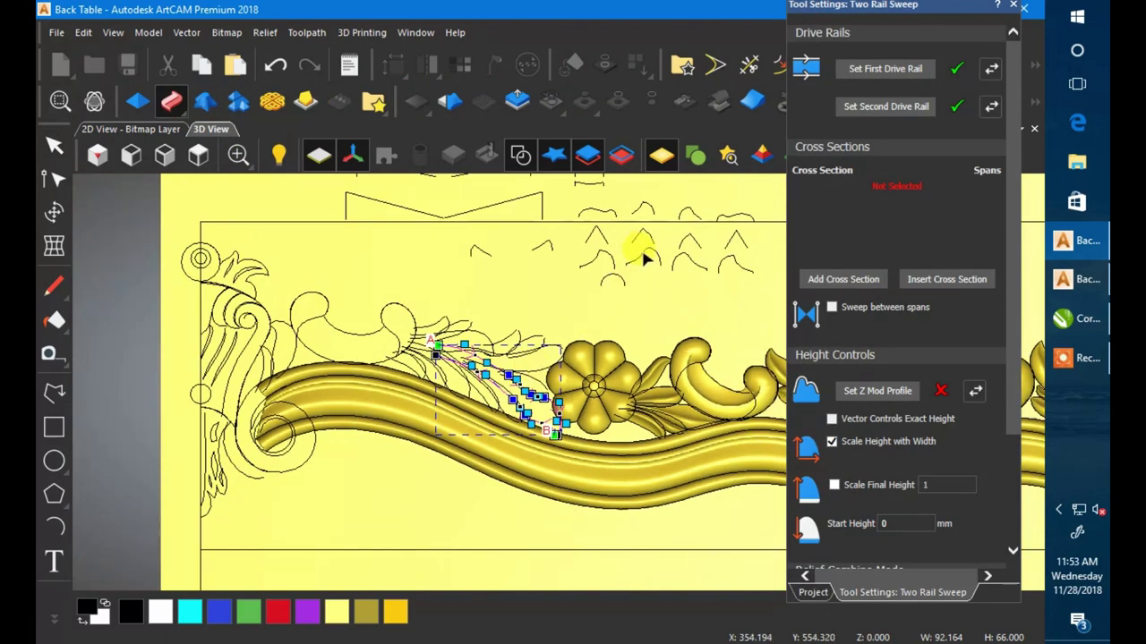
click(642, 257)
click(813, 279)
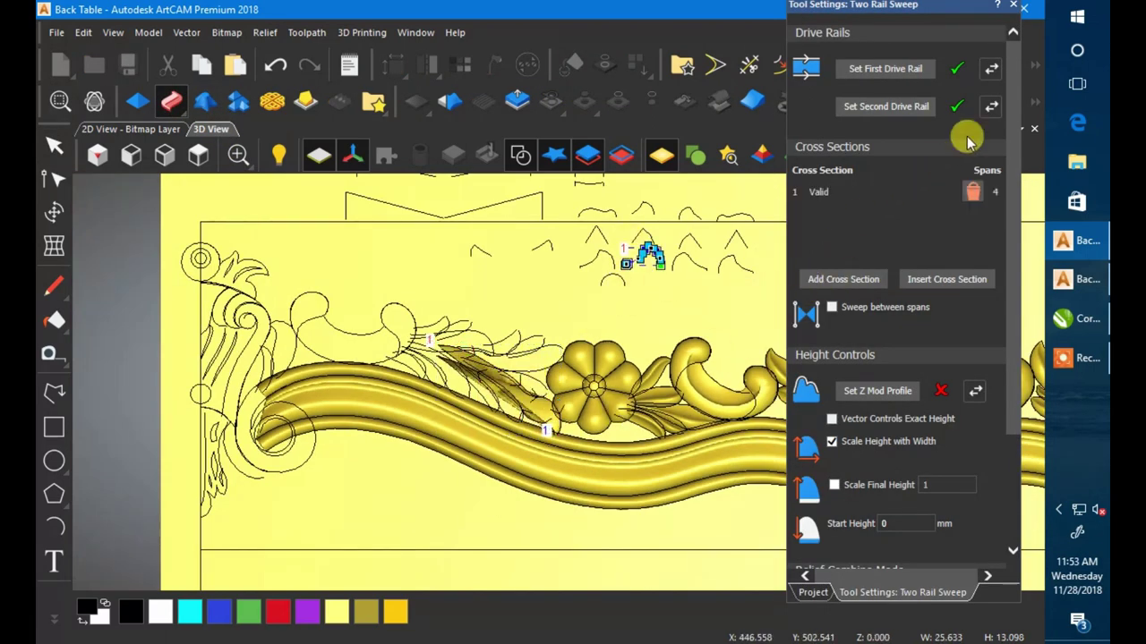
scroll(532, 400, up, 2)
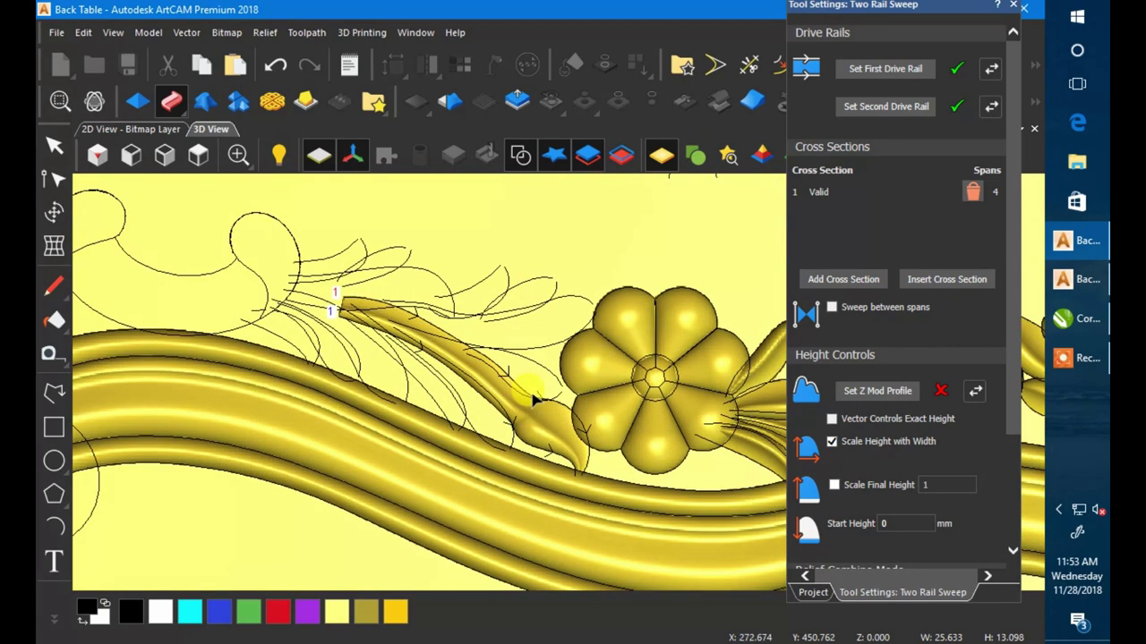
scroll(533, 400, down, 1)
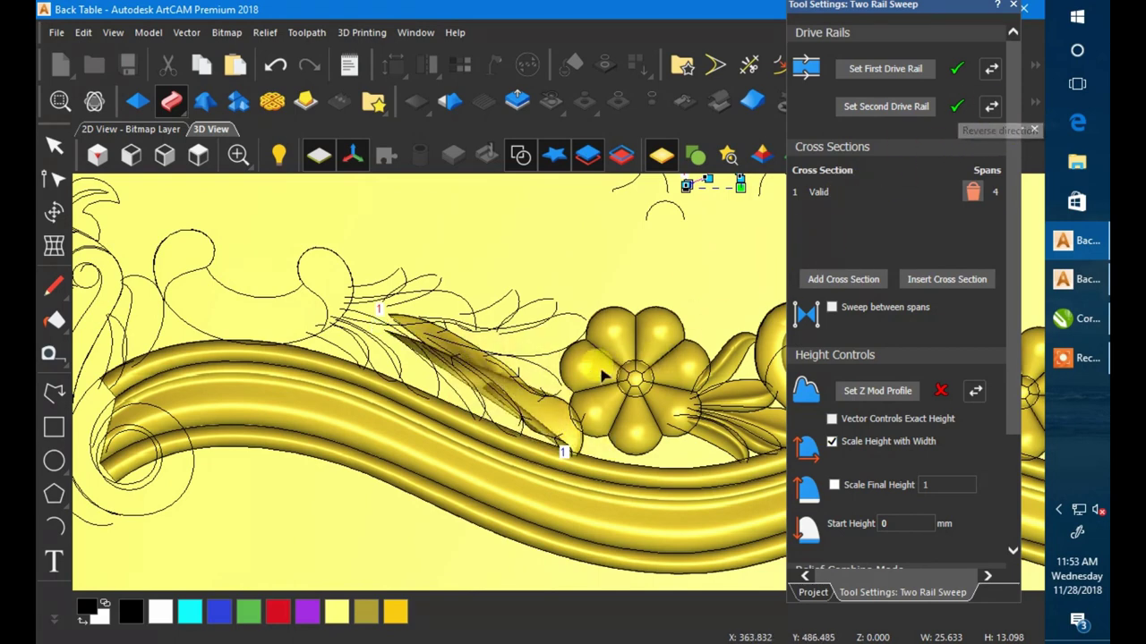
click(991, 108)
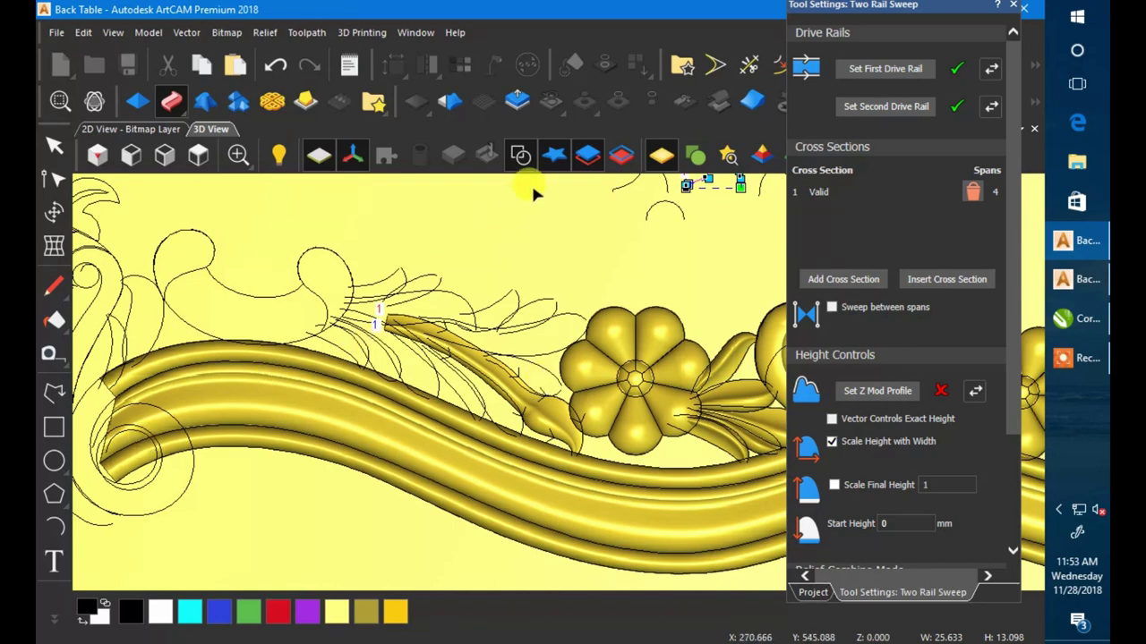
scroll(492, 405, down, 3)
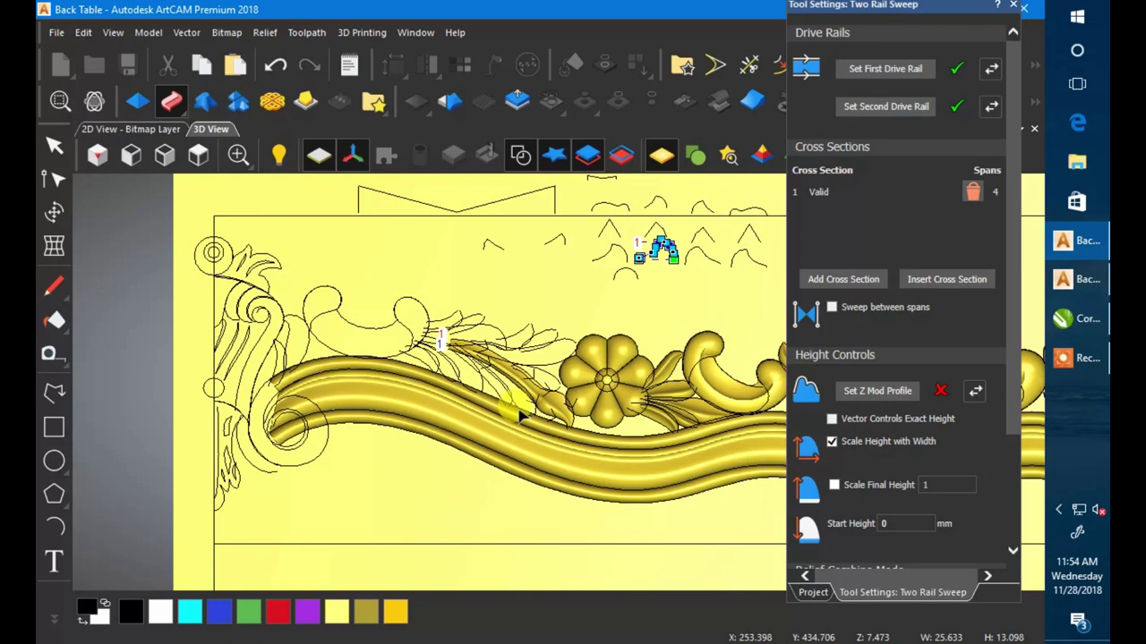
scroll(555, 403, down, 2)
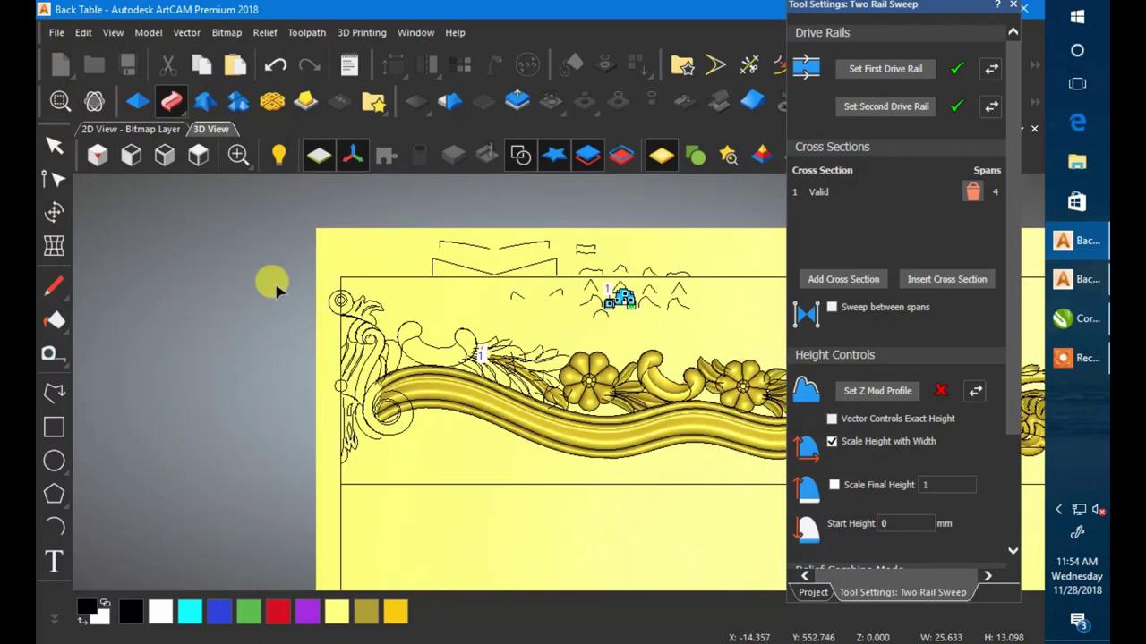
click(52, 143)
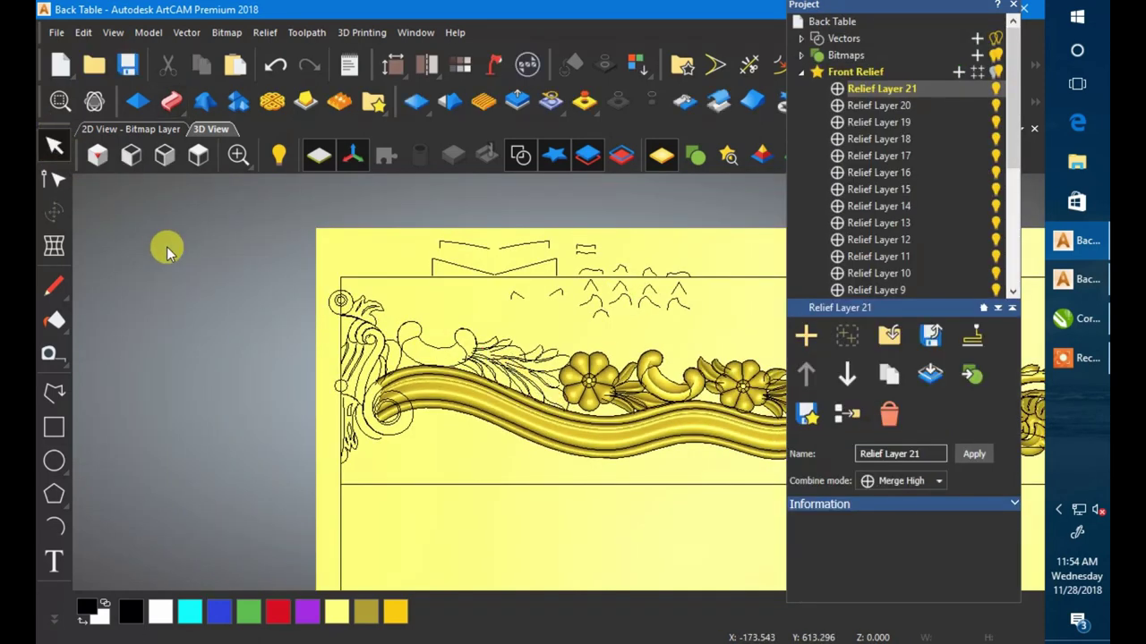
Step: Select the edge curves of the leaf left of the first flower and save the model
scroll(627, 380, up, 2)
scroll(463, 425, up, 1)
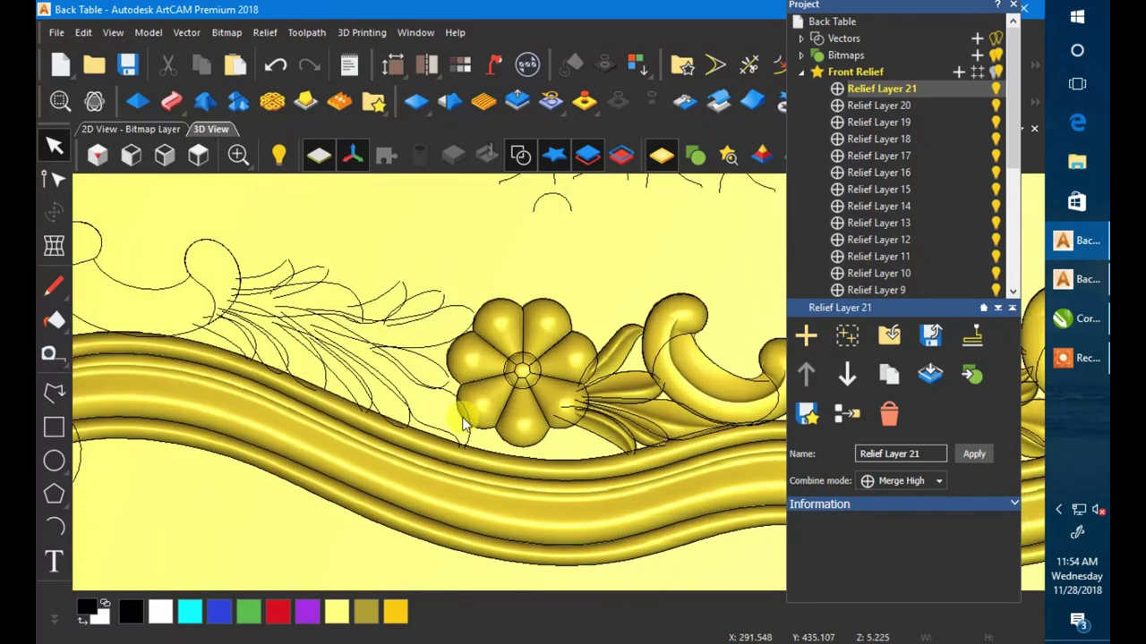
click(449, 404)
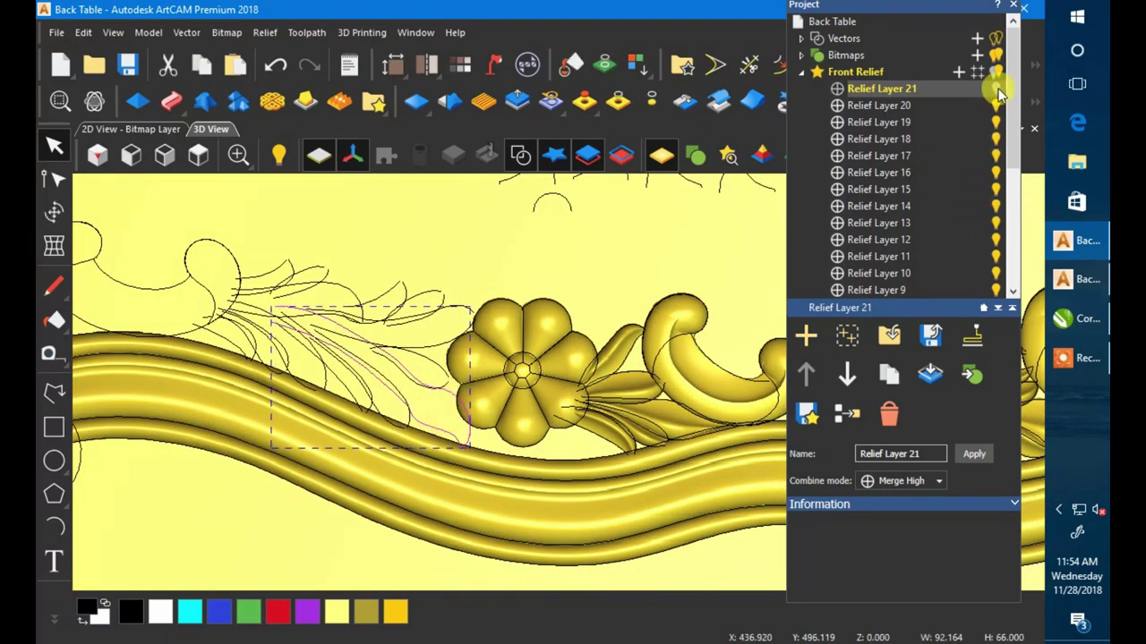
scroll(430, 380, down, 5)
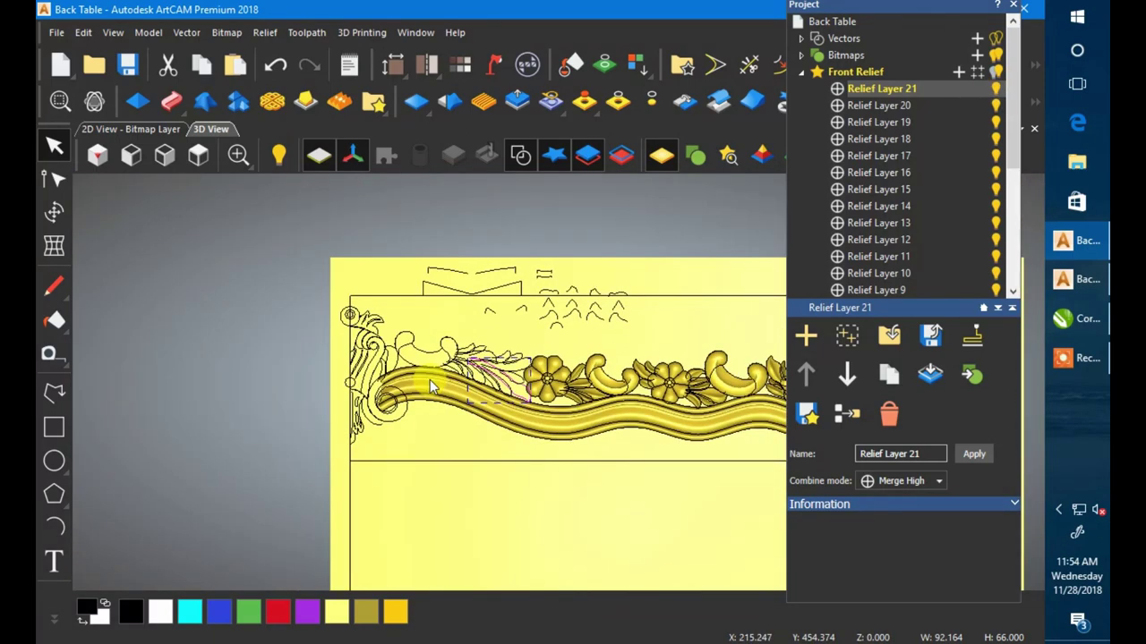
key(ctrl+s)
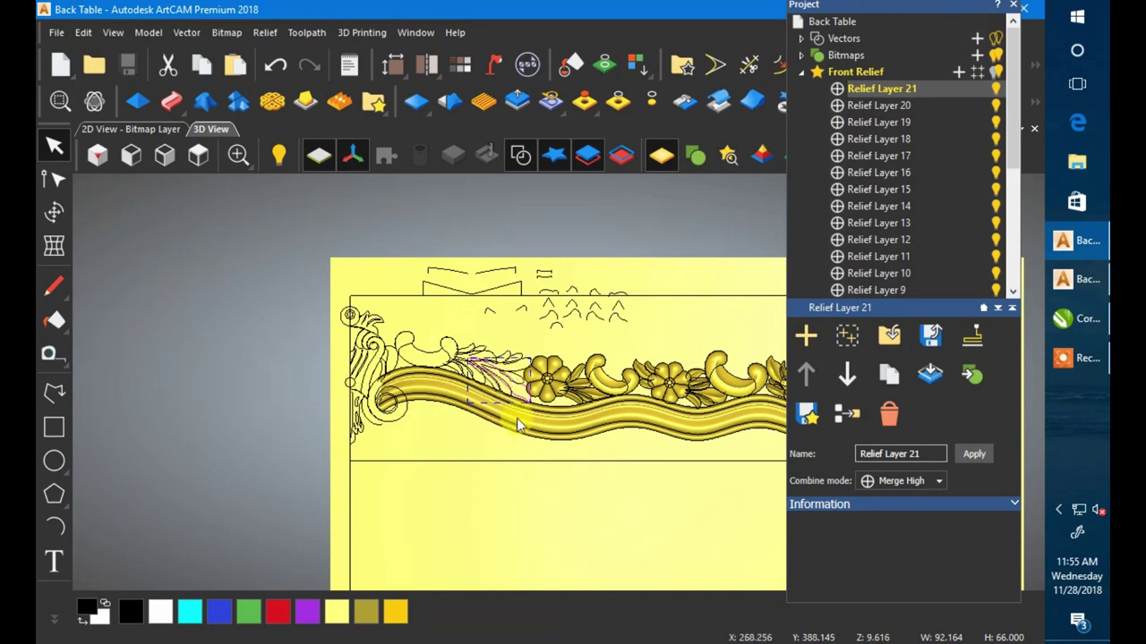
scroll(511, 417, down, 2)
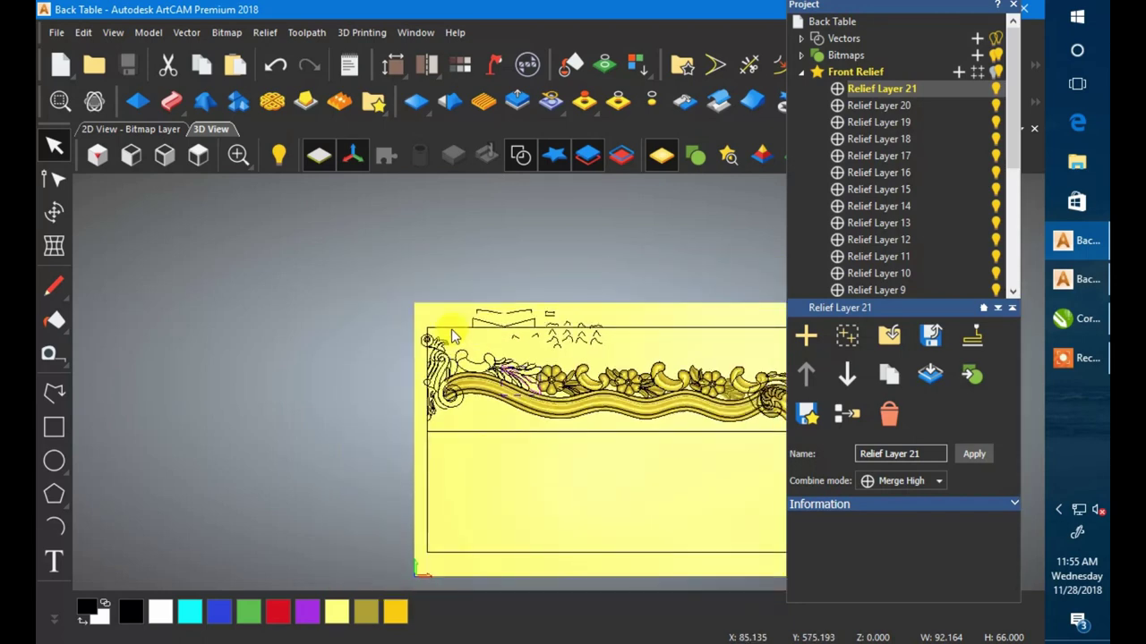
scroll(409, 322, down, 2)
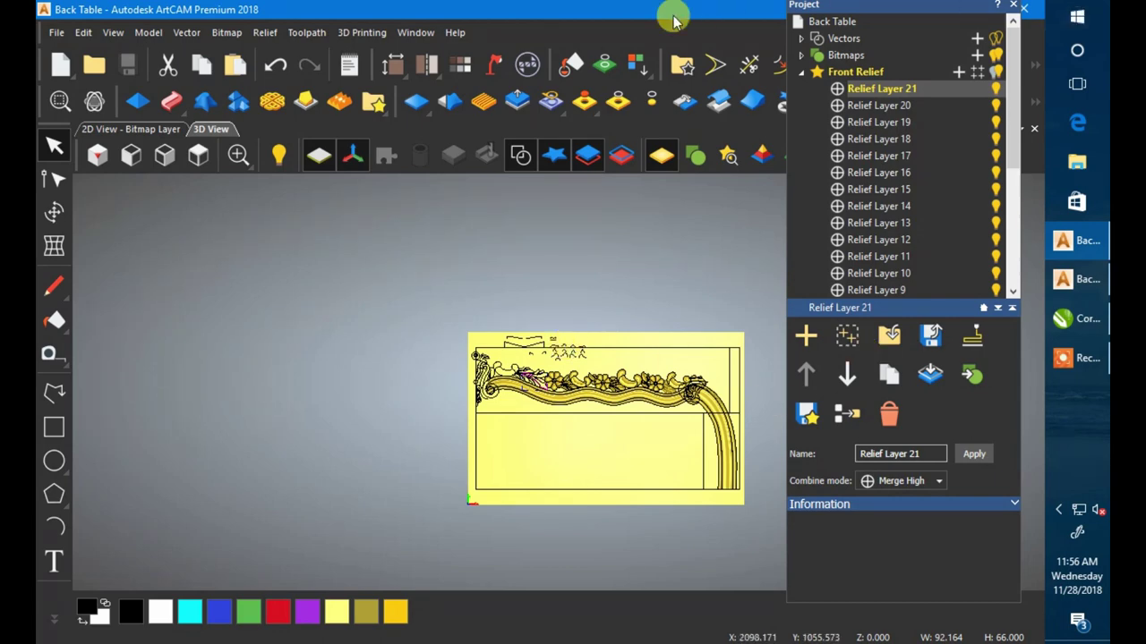
Step: Minimise the ArtCAM and CorelDRAW windows to reach the desktop
drag(805, 6, 817, 27)
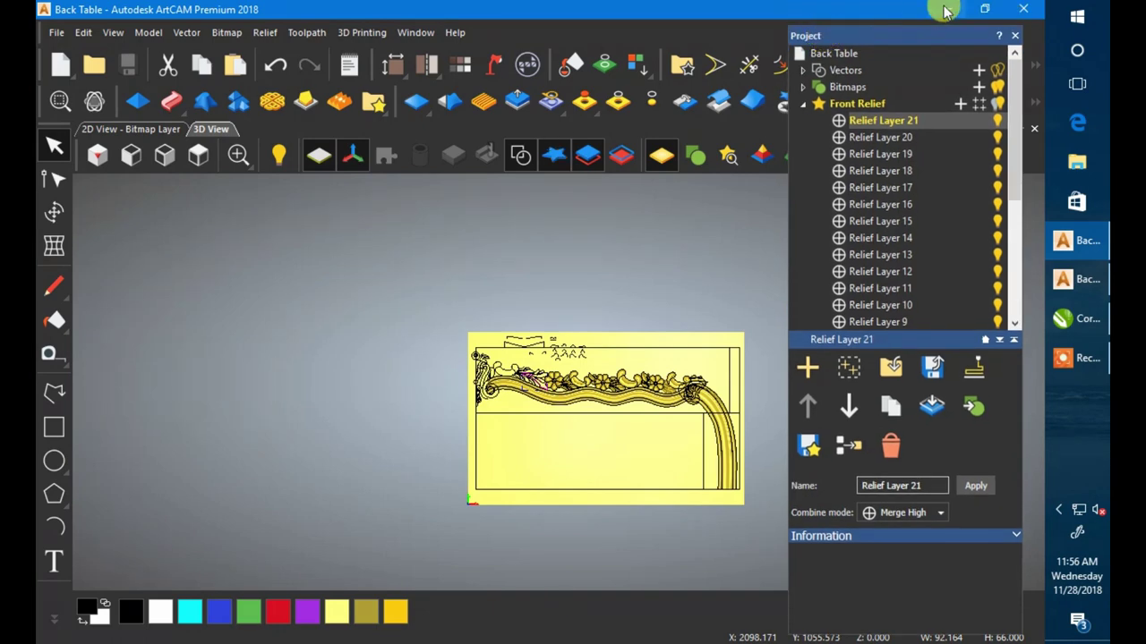
key(alt+Tab)
click(947, 9)
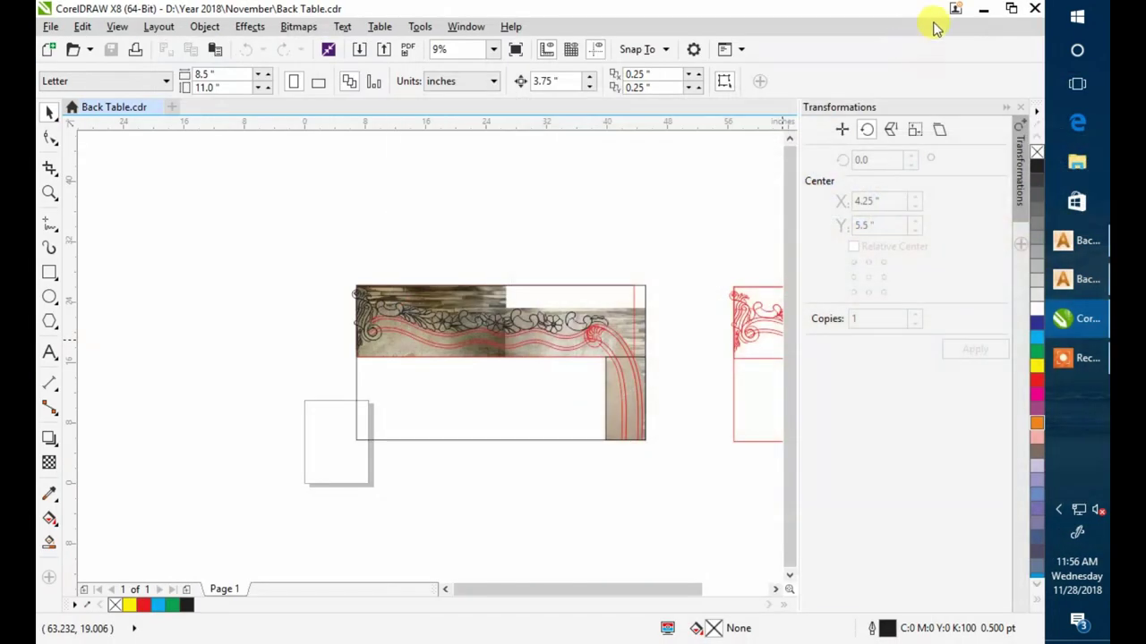
click(982, 8)
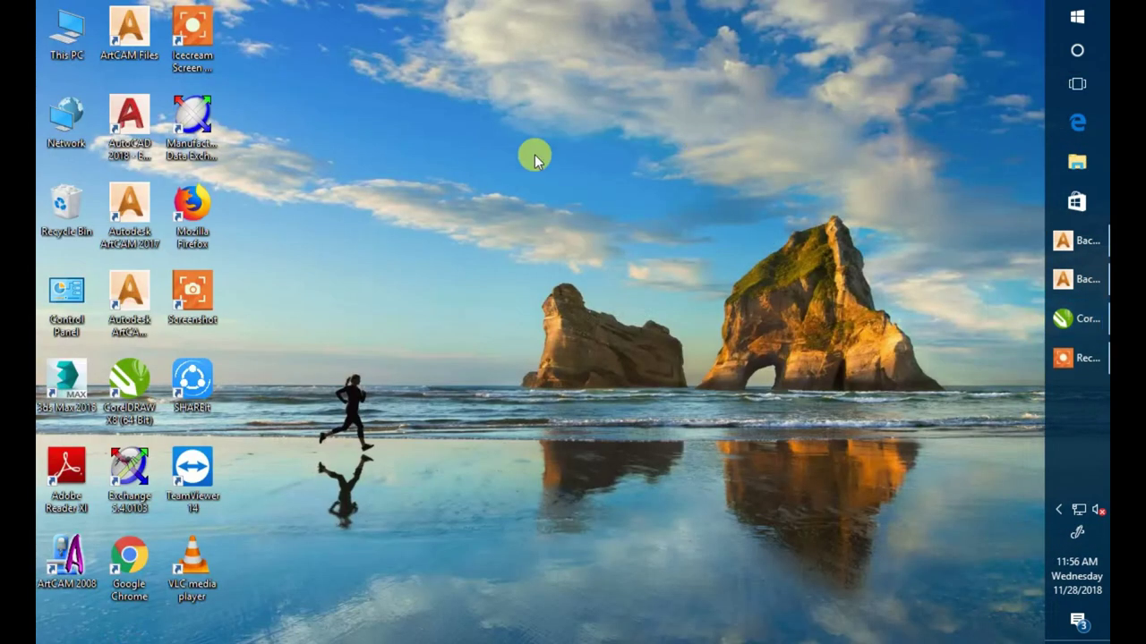
Step: Refresh the desktop and open Google Chrome, restoring the previous pages in a maximised window
double_click(129, 557)
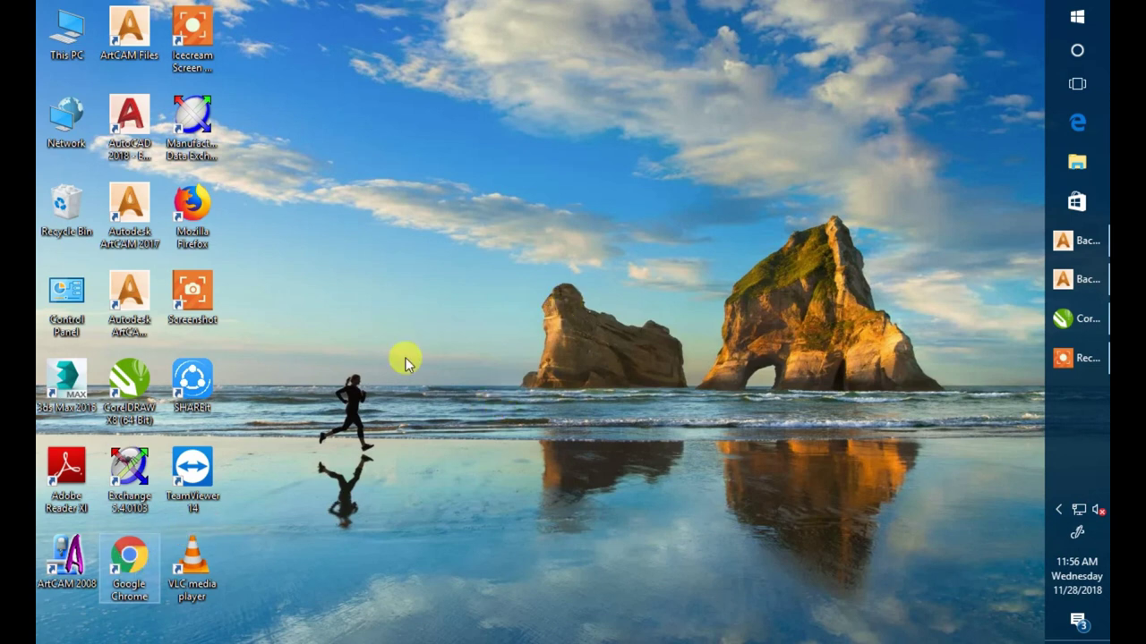
right_click(431, 142)
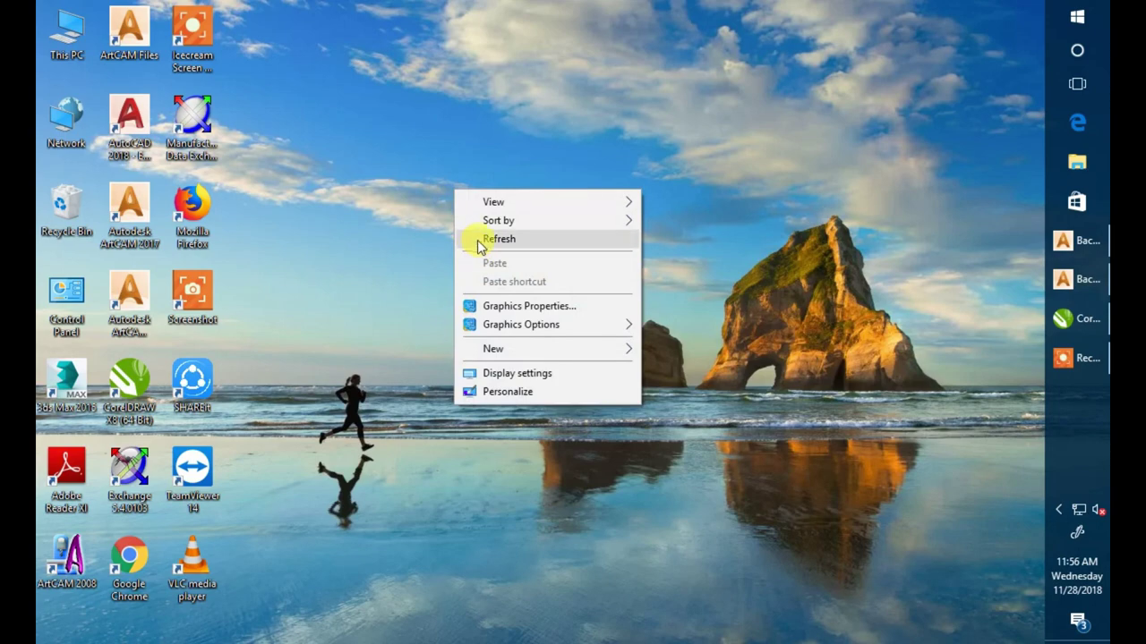
click(458, 193)
double_click(134, 557)
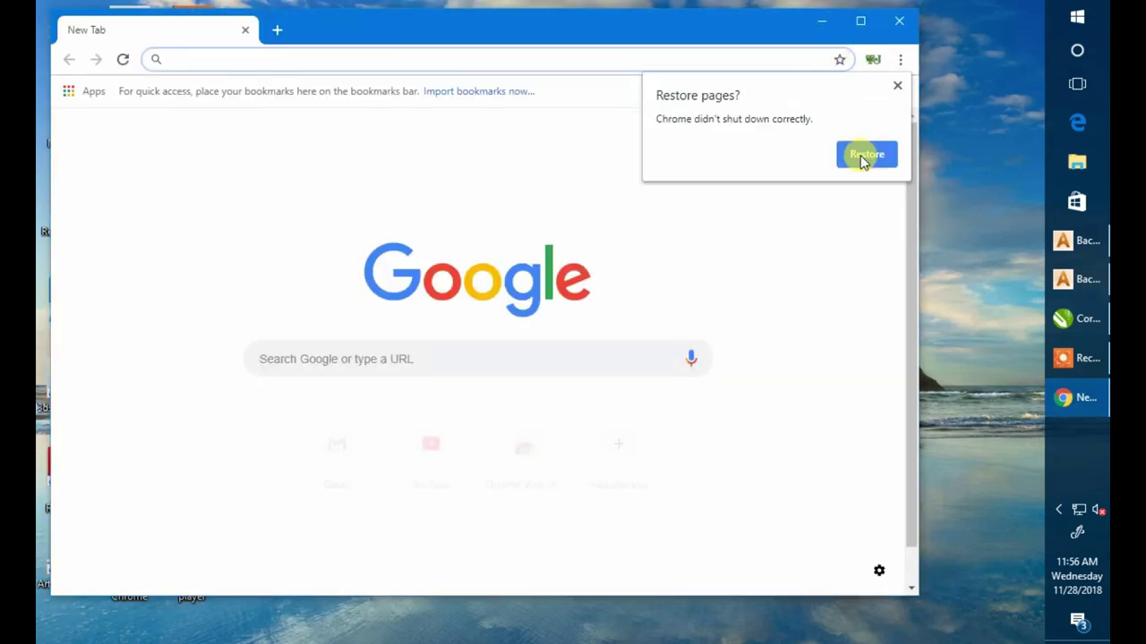
click(863, 154)
click(859, 24)
click(430, 13)
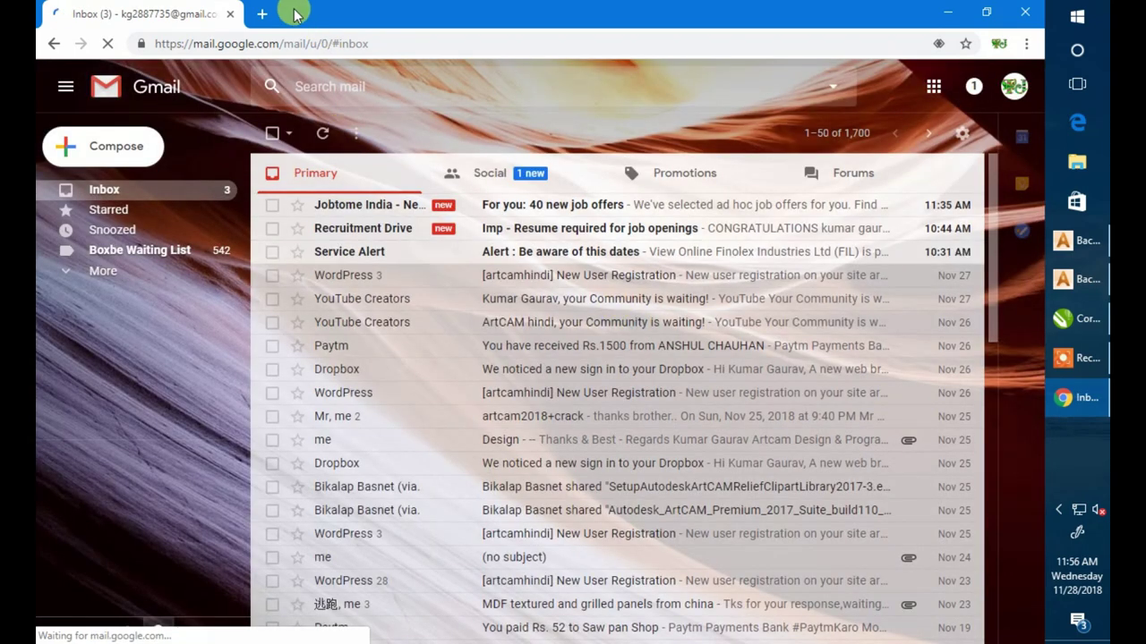
Step: Open a new browser tab and choose Search from the Google apps
click(257, 14)
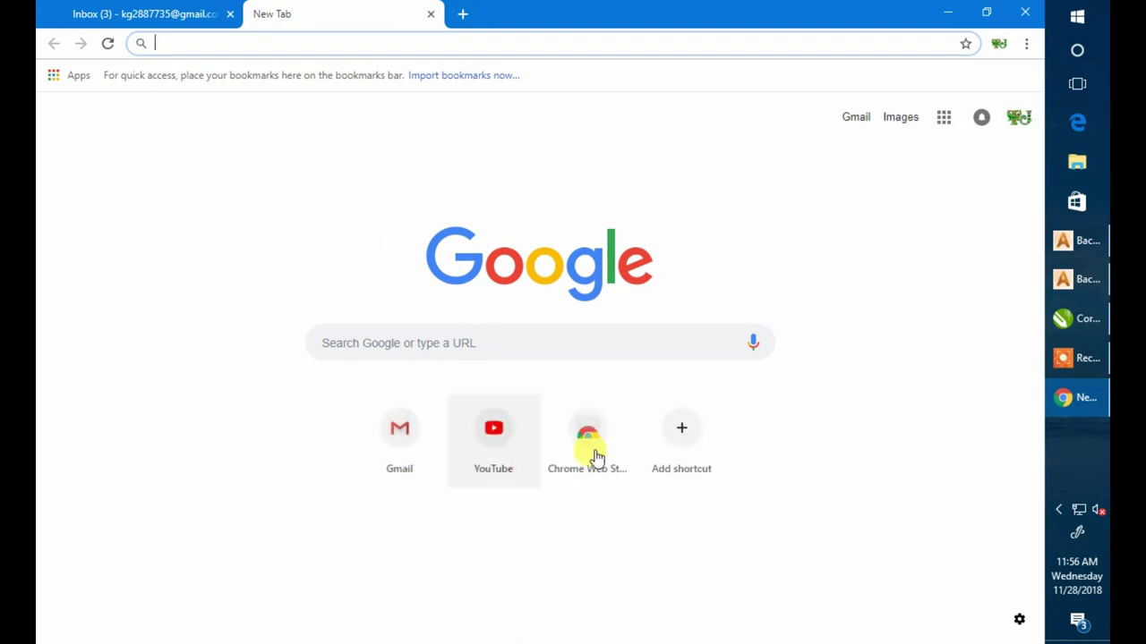
click(940, 123)
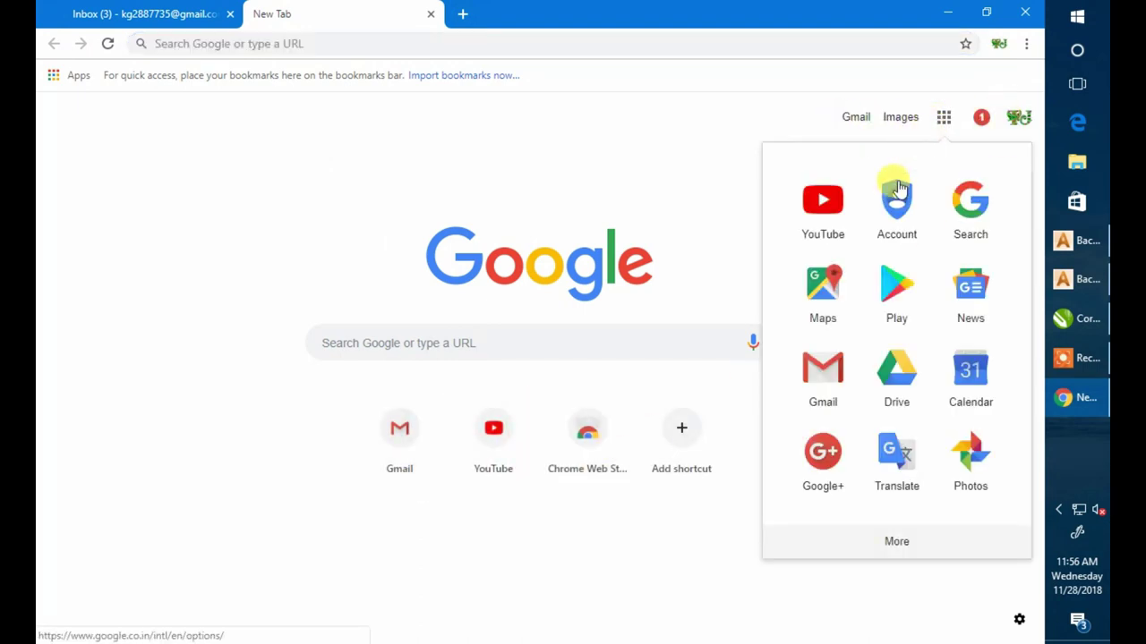
click(969, 205)
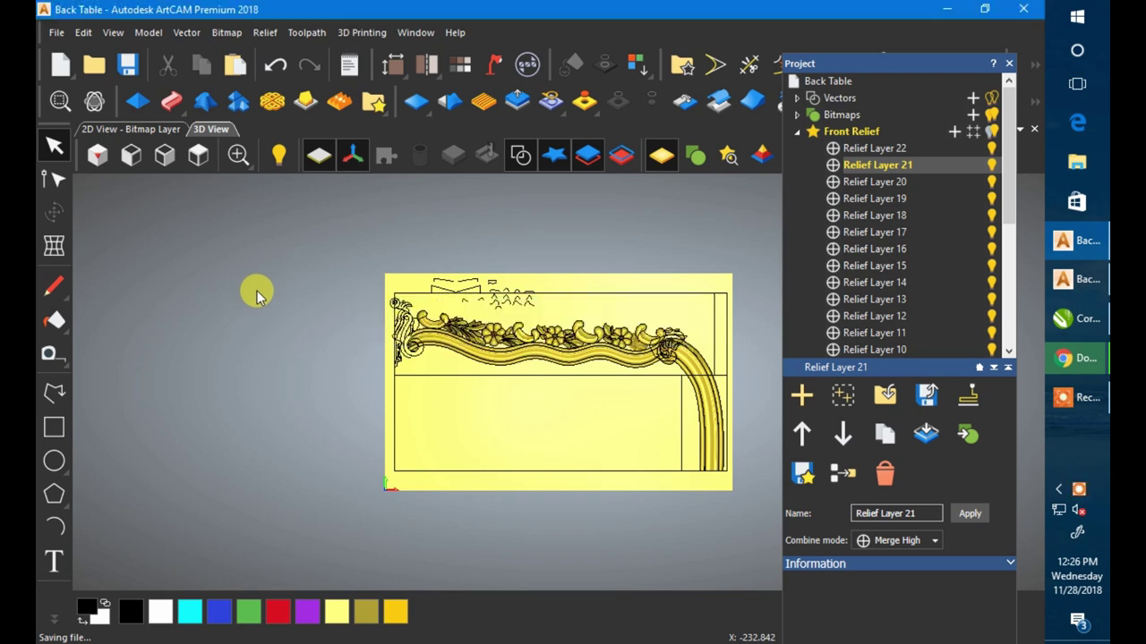
Step: Switch back to ArtCAM, examine the finished leaves, and toggle Relief Layer 22's visibility to check its shape
scroll(465, 325, up, 2)
scroll(468, 330, up, 3)
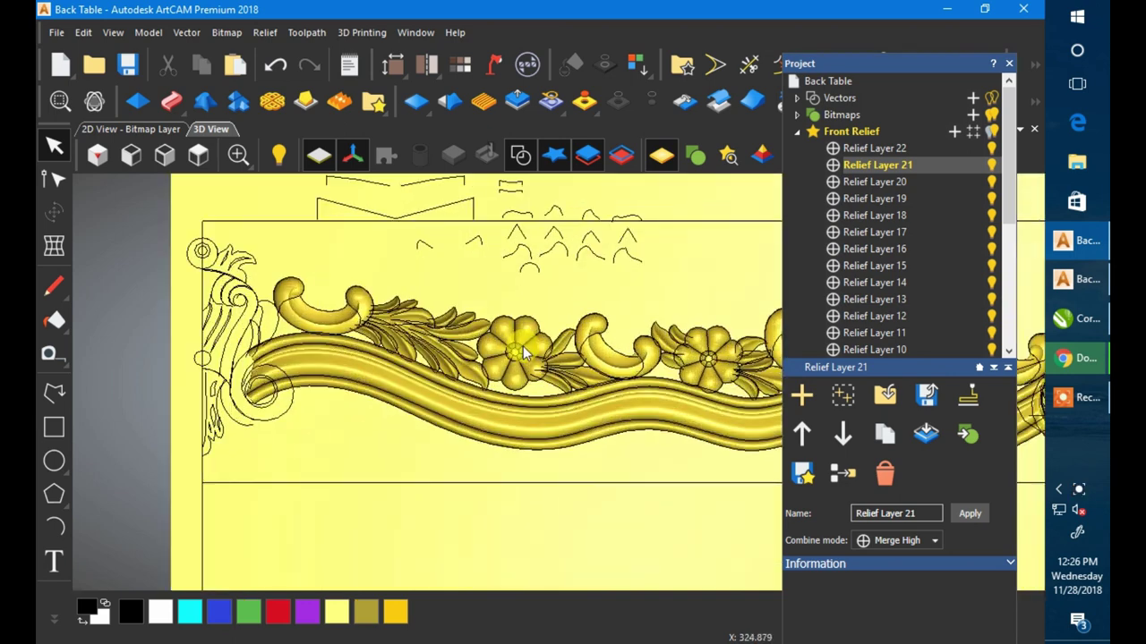
scroll(467, 329, down, 2)
click(993, 146)
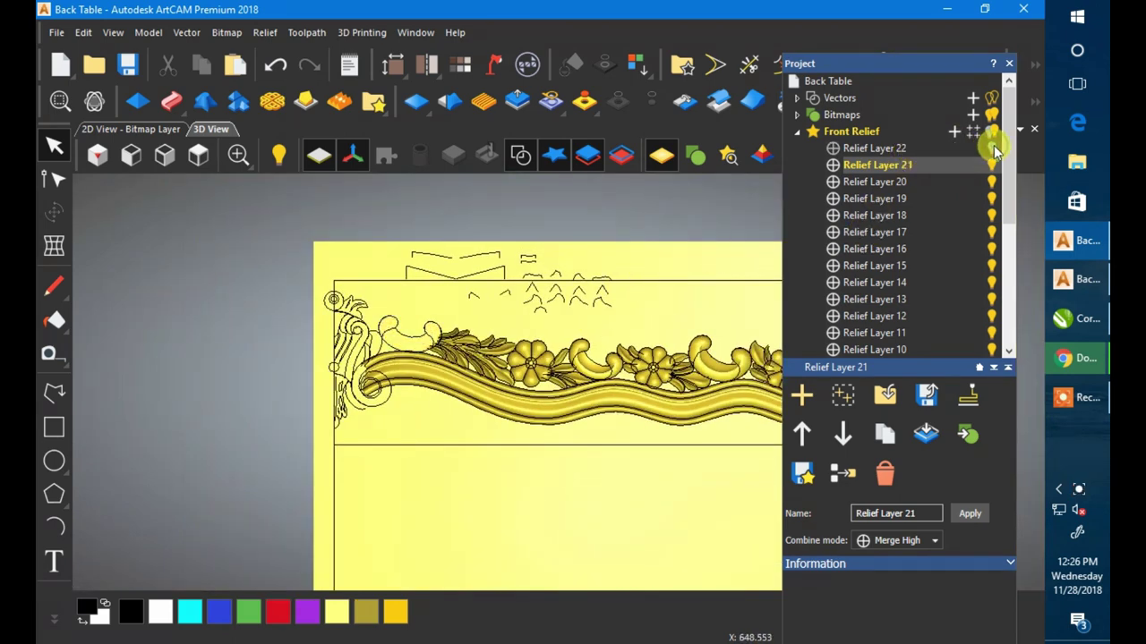
click(992, 146)
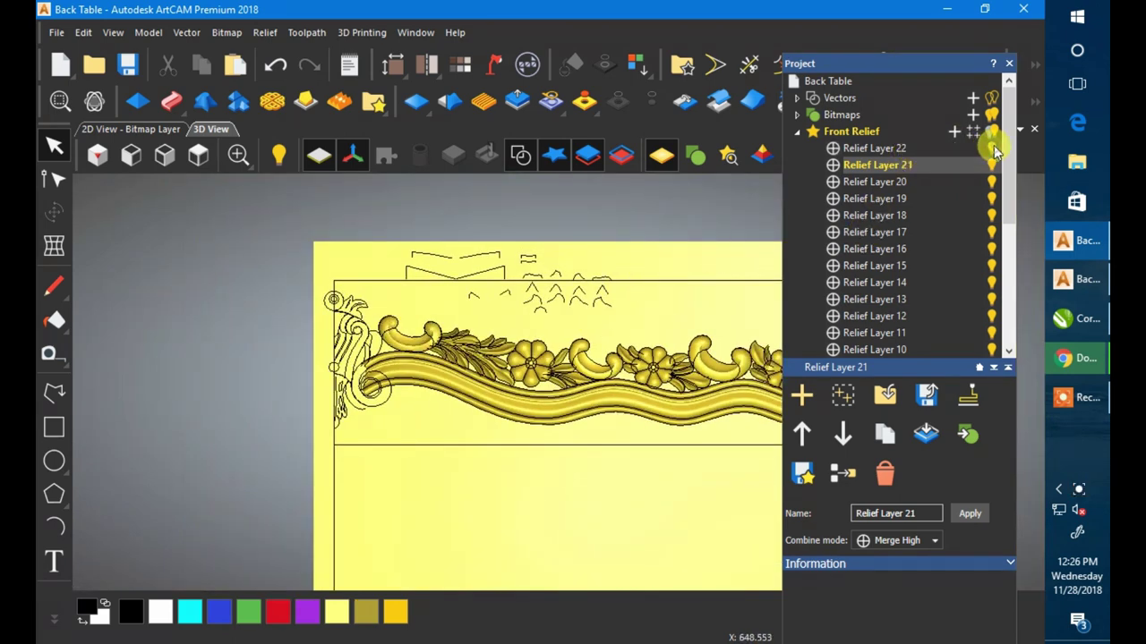
Step: Add a new Front Relief layer above Relief Layer 22 and set its combine mode to Merge High
click(898, 150)
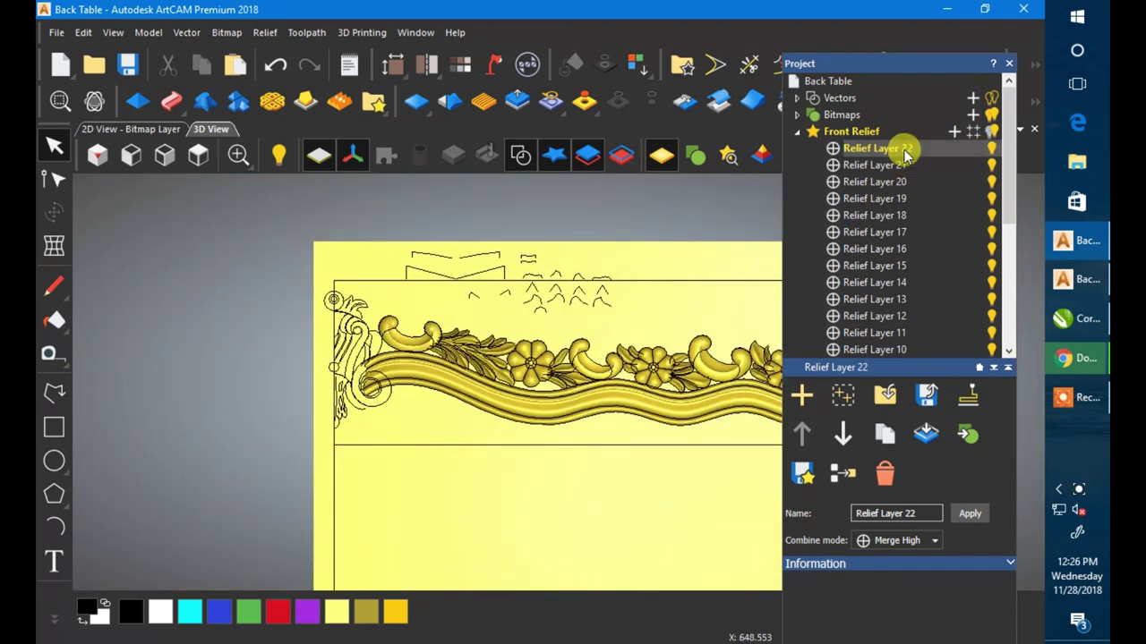
click(954, 132)
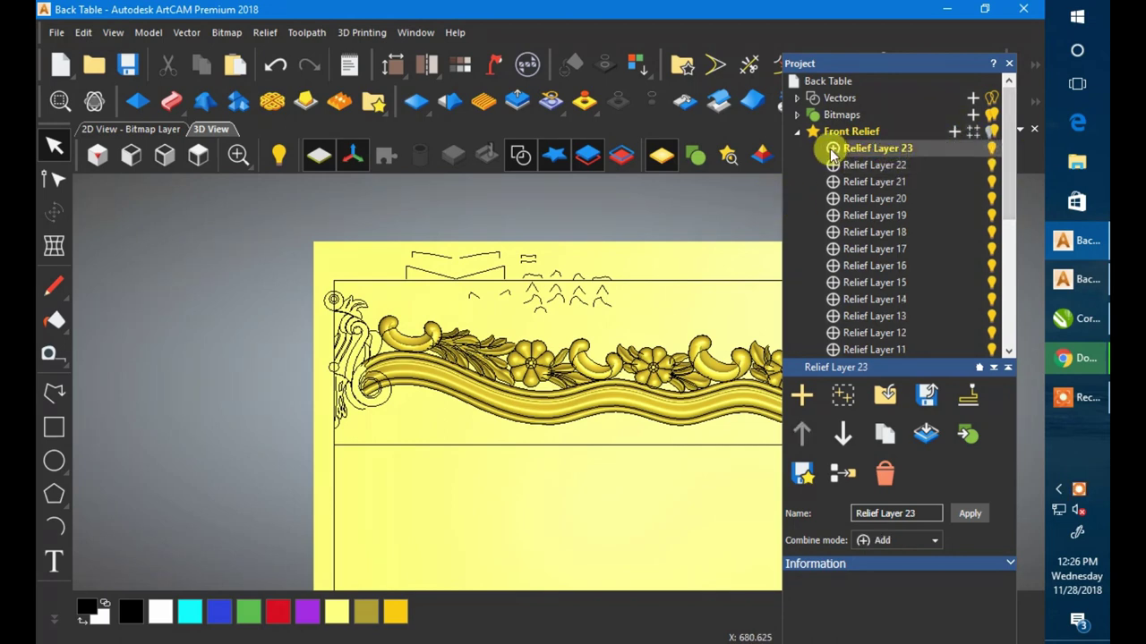
click(829, 149)
Step: Examine the scroll and circle curves at the left end of the wavy moulding
scroll(363, 383, up, 2)
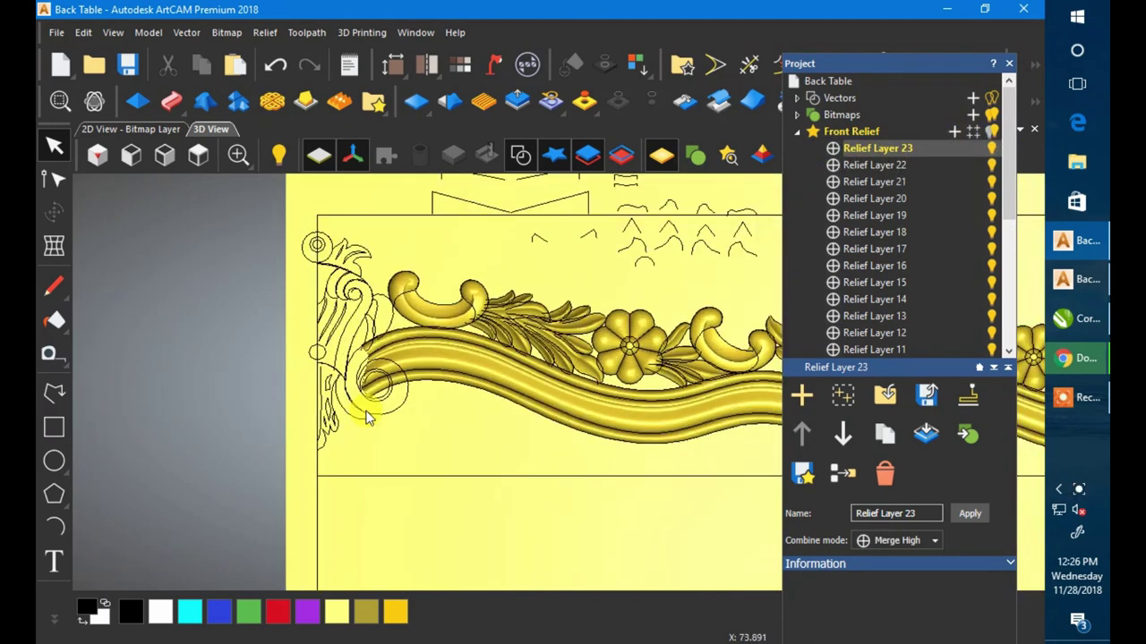
scroll(380, 409, up, 2)
scroll(395, 405, down, 1)
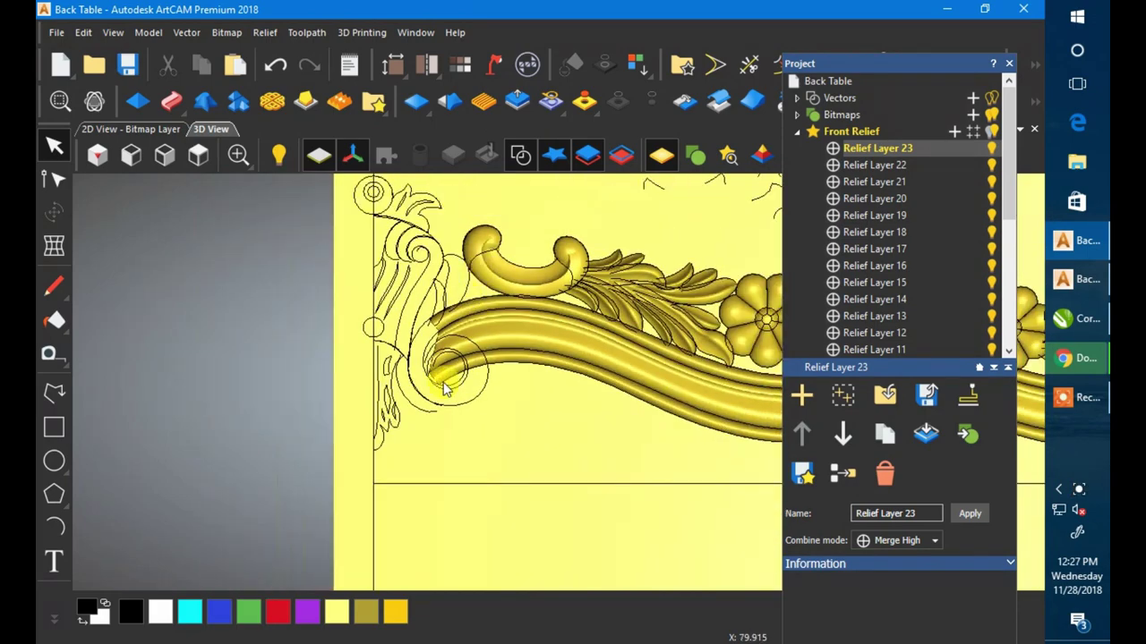
scroll(443, 383, up, 1)
scroll(443, 382, down, 2)
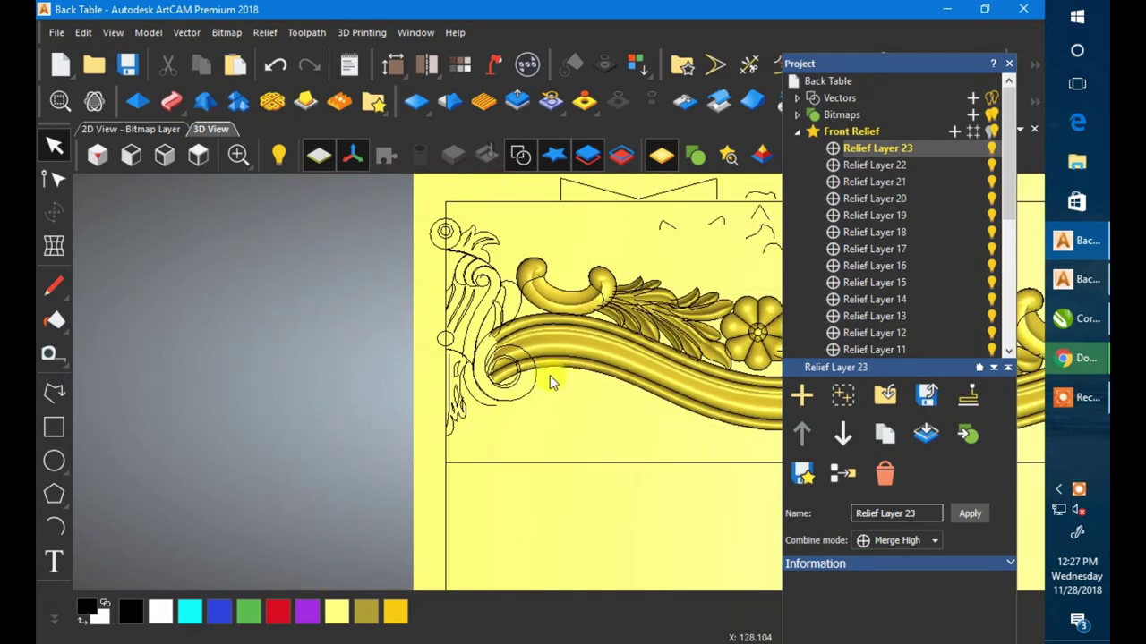
scroll(549, 375, up, 1)
scroll(533, 375, up, 1)
scroll(530, 381, down, 4)
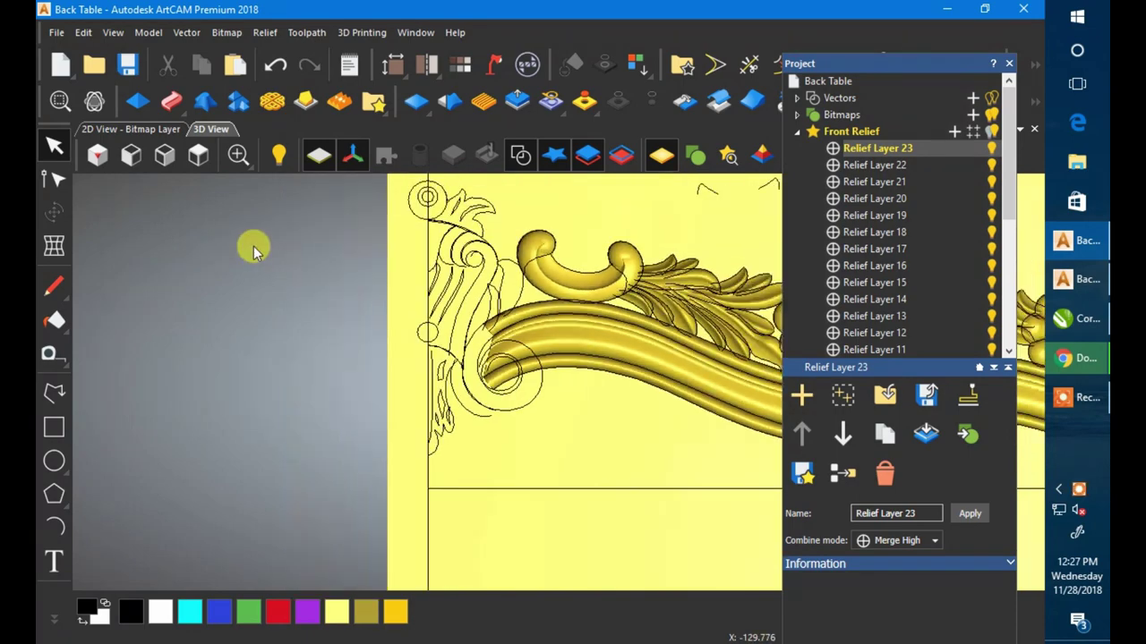
scroll(550, 325, up, 6)
scroll(421, 363, down, 3)
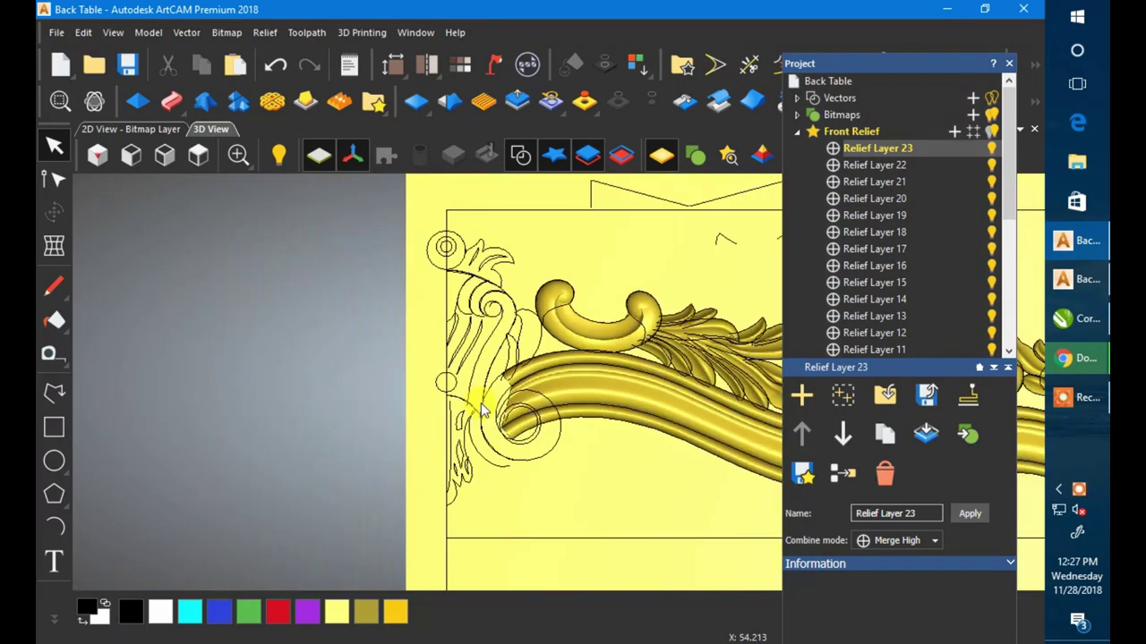
Step: Start a two-rail sweep of the scroll at the moulding's left end, using its outer and inner spiral curves as drive rails
scroll(545, 414, up, 2)
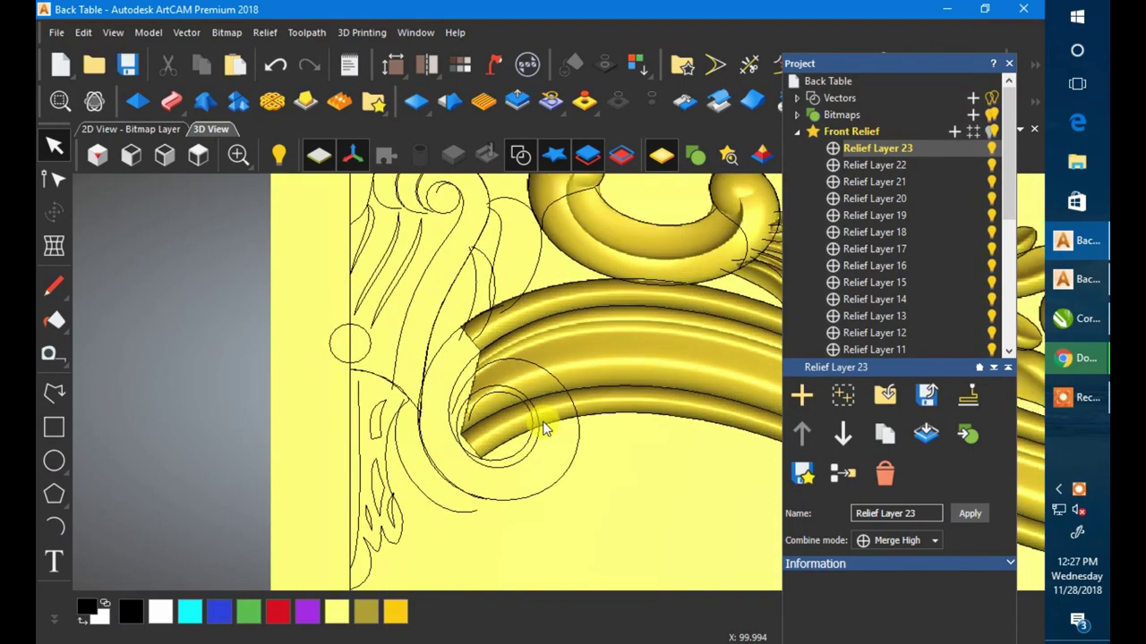
click(536, 365)
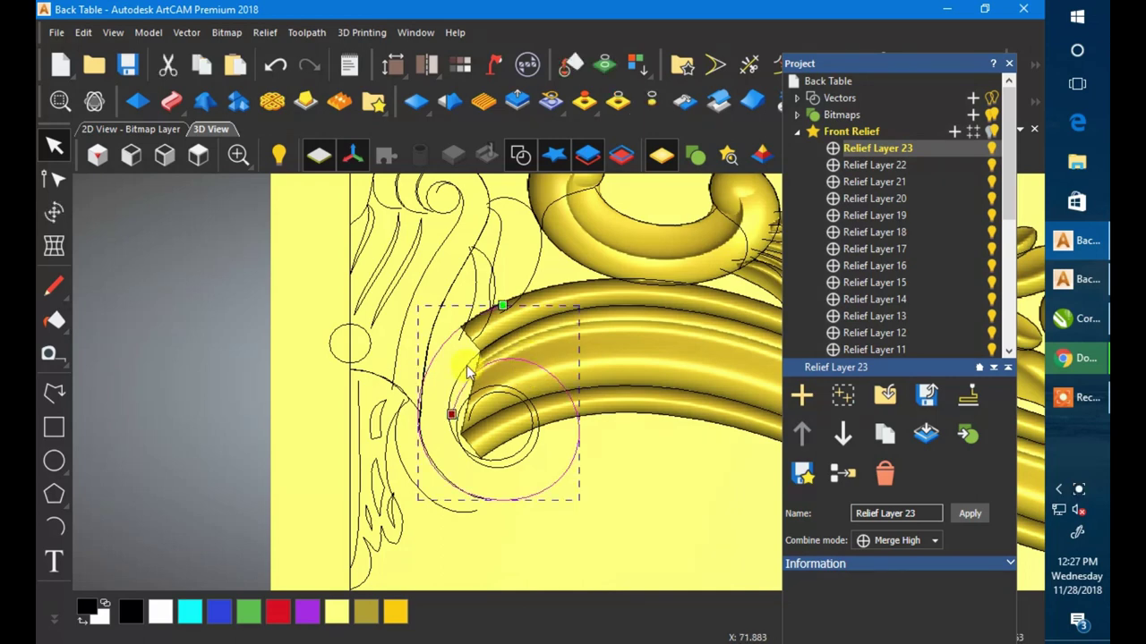
scroll(394, 374, down, 3)
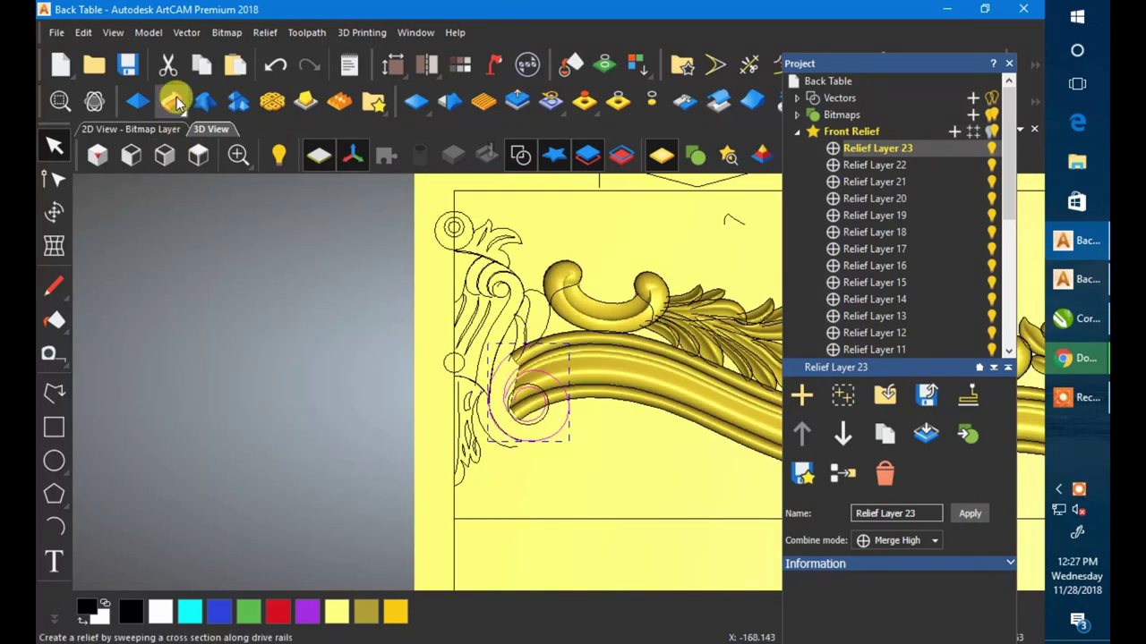
click(171, 100)
scroll(417, 268, down, 3)
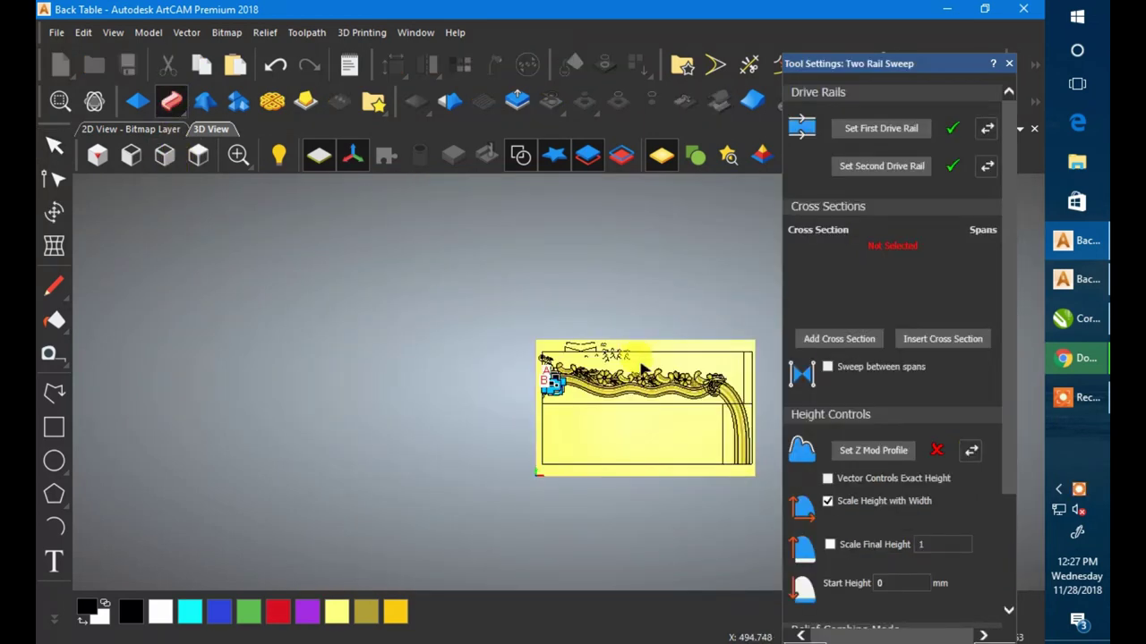
scroll(631, 363, up, 1)
scroll(582, 367, up, 1)
scroll(529, 405, up, 2)
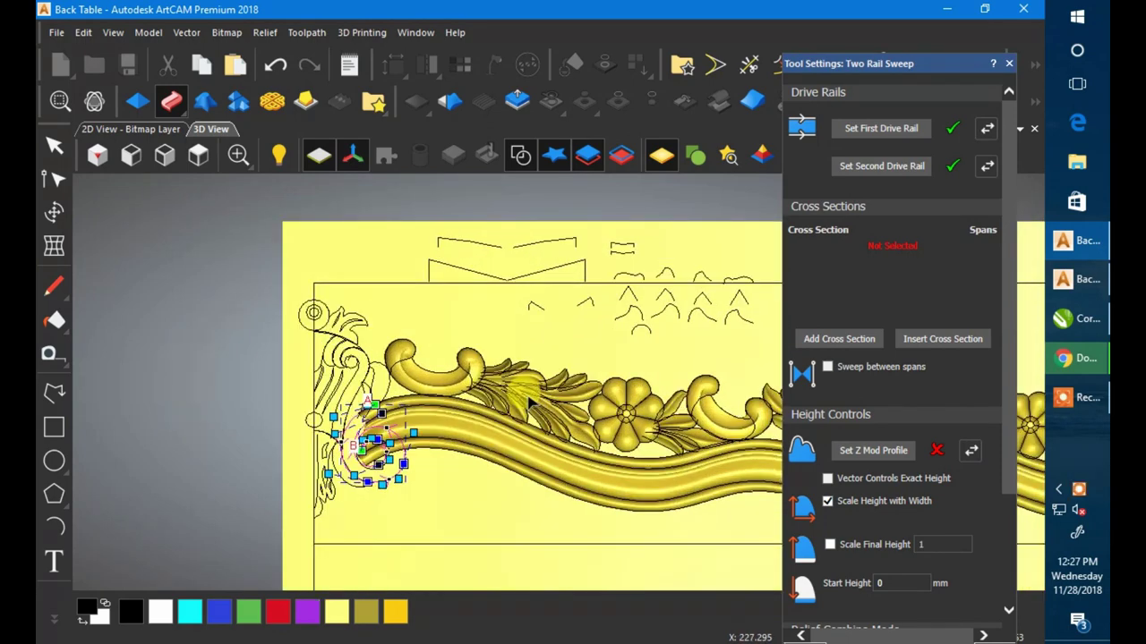